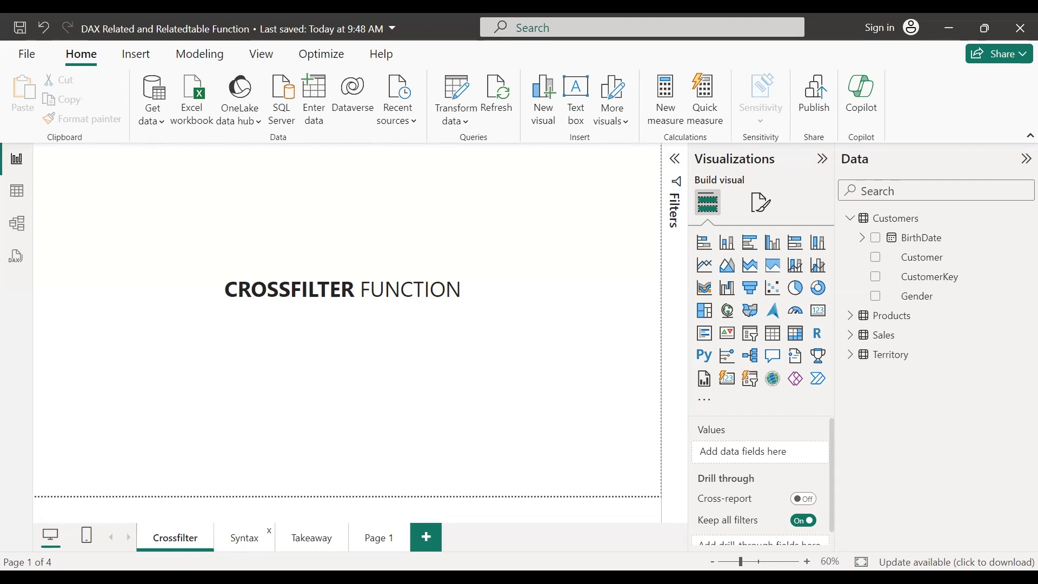
Step: Examine the CROSSFILTER syntax page, the Sales table data and the relationships in the data model
{"action": "left_click", "coordinate": [245, 537]}
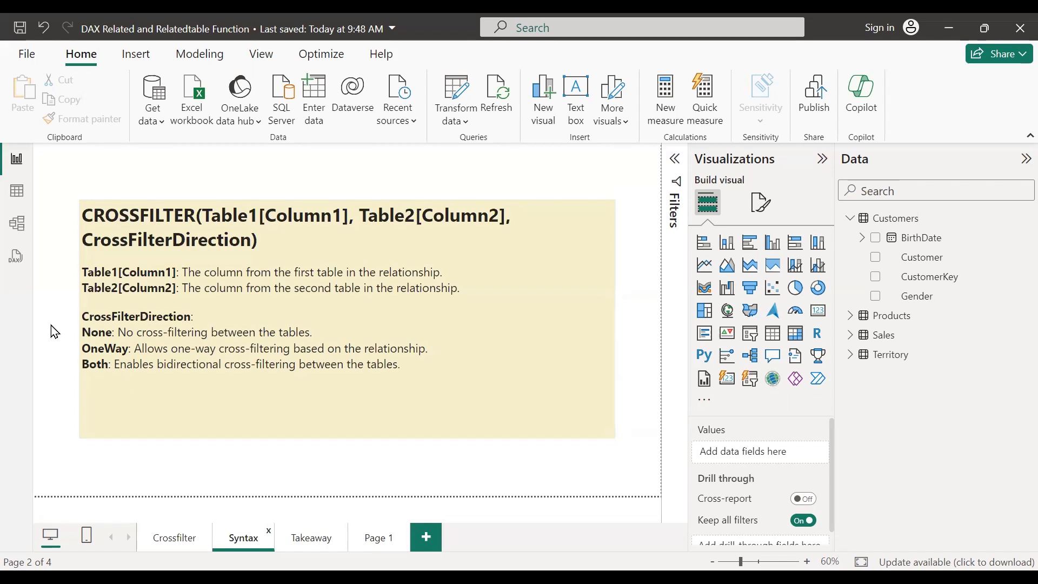
{"action": "left_click", "coordinate": [16, 191]}
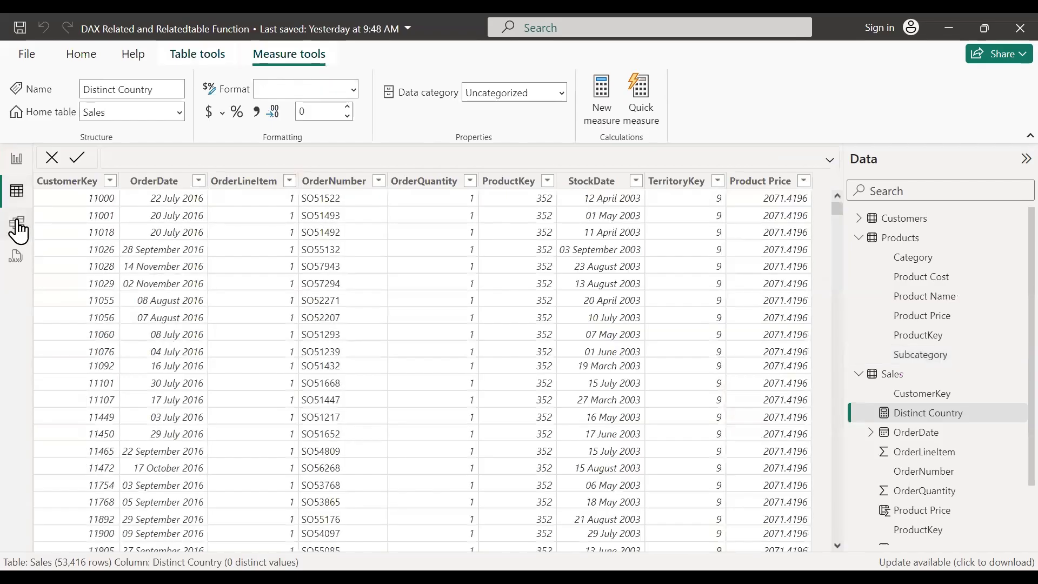
{"action": "left_click", "coordinate": [16, 223]}
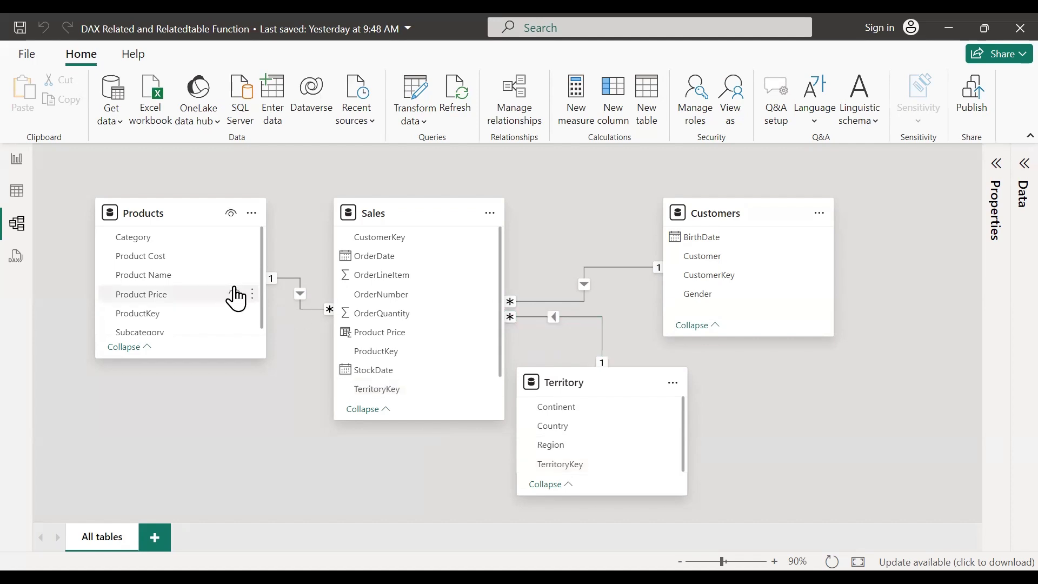
{"action": "left_click", "coordinate": [16, 160]}
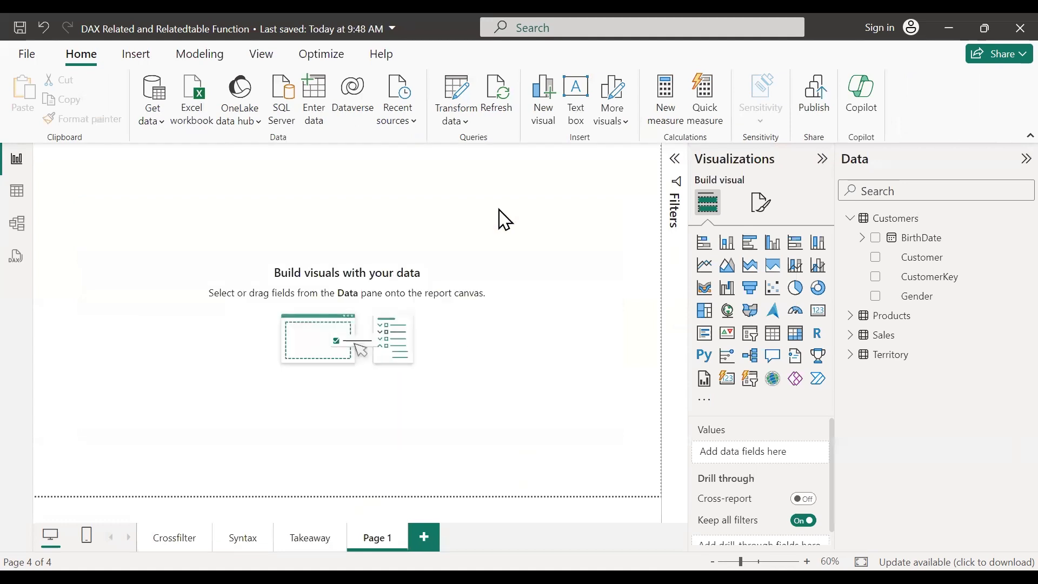
Step: Add a card showing the Sales measure to Page 1 at reduced height, and inspect that measure's formula
{"action": "left_click", "coordinate": [850, 335]}
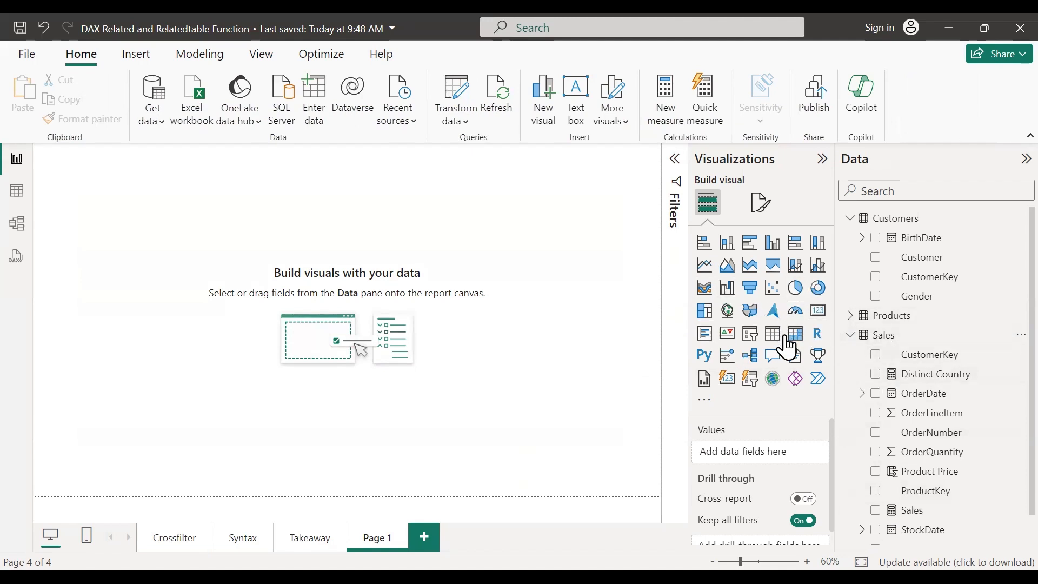
{"action": "left_click", "coordinate": [818, 312]}
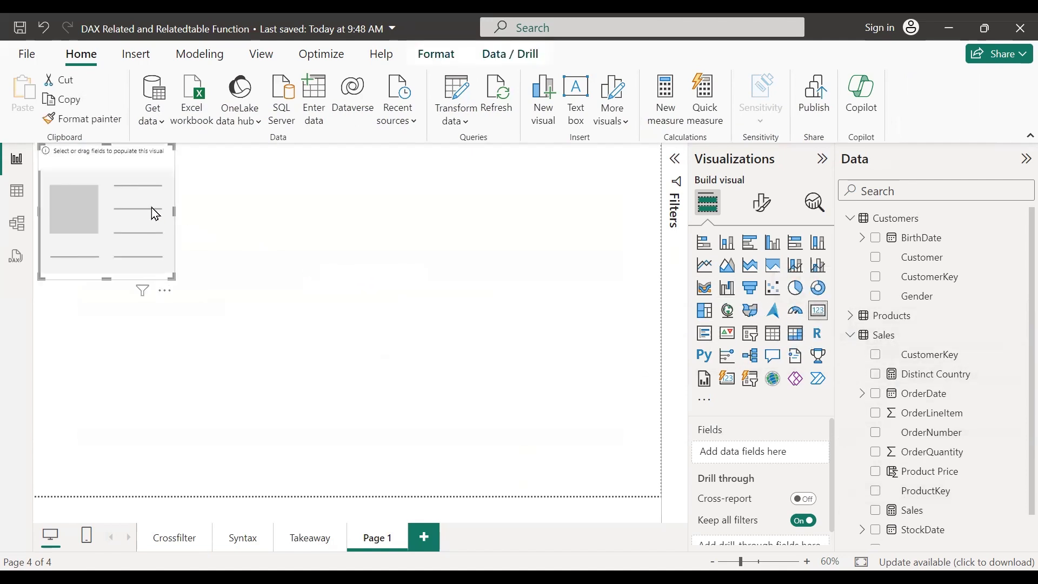
{"action": "left_click", "coordinate": [876, 512]}
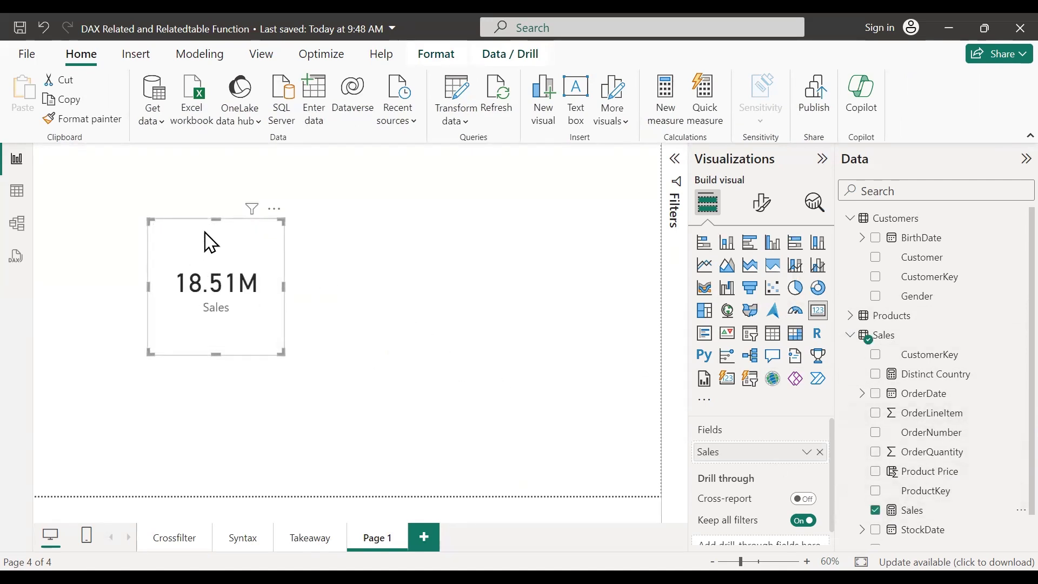
{"action": "left_click_drag", "start_coordinate": [214, 219], "coordinate": [215, 269]}
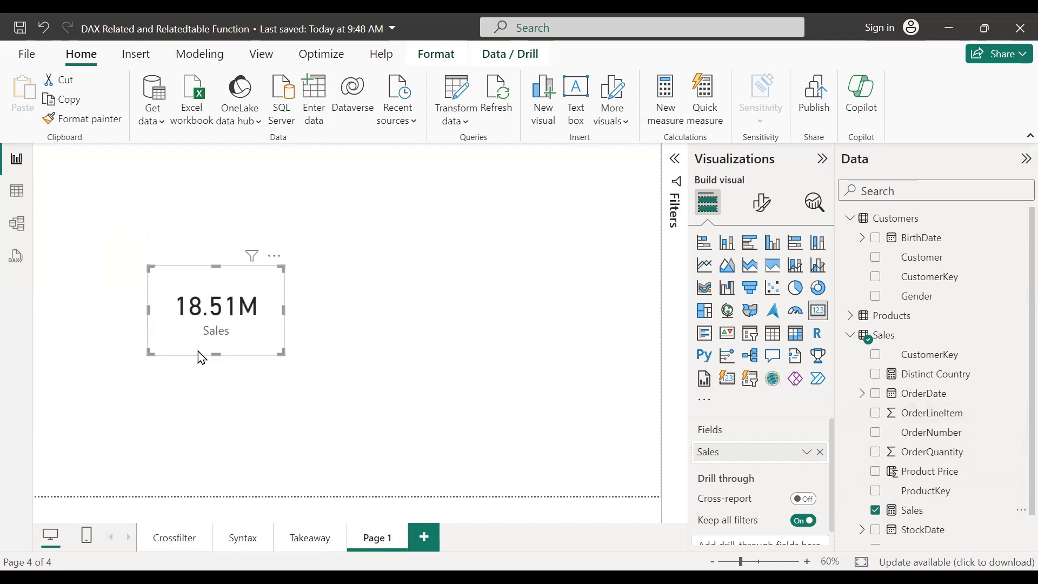
{"action": "left_click", "coordinate": [919, 511]}
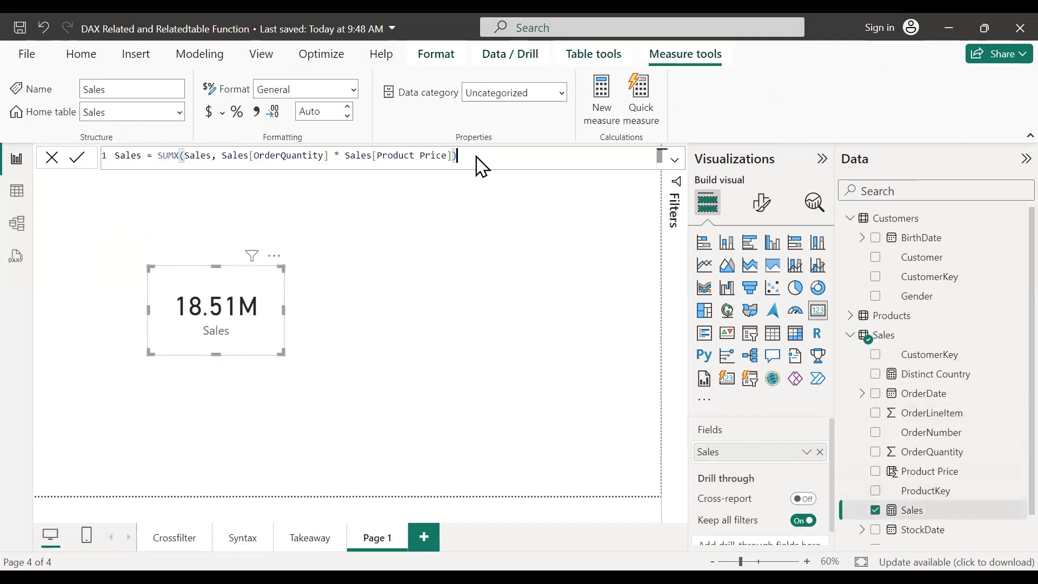
{"action": "left_click", "coordinate": [477, 251]}
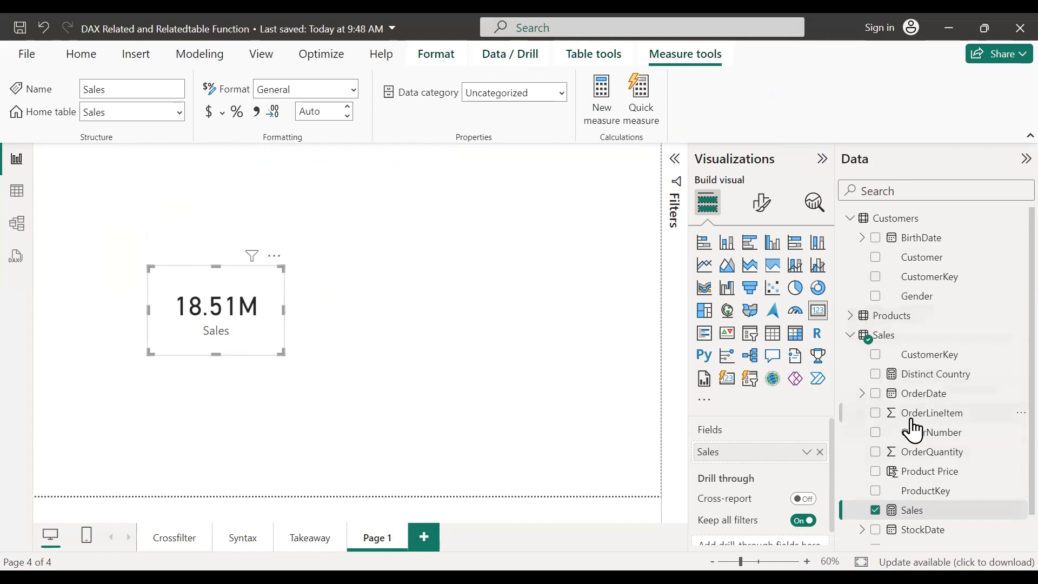
Step: Add a slicer for the Country field of the Territory table above the Sales card
{"action": "scroll", "coordinate": [924, 460], "scroll_direction": "down", "scroll_amount": 1}
{"action": "left_click", "coordinate": [859, 534]}
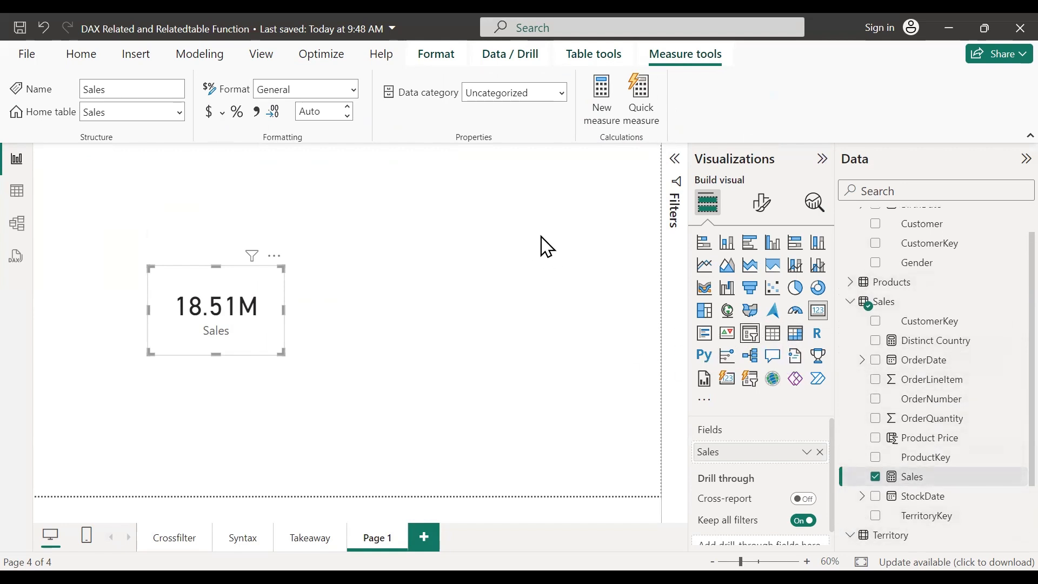
{"action": "left_click", "coordinate": [546, 274]}
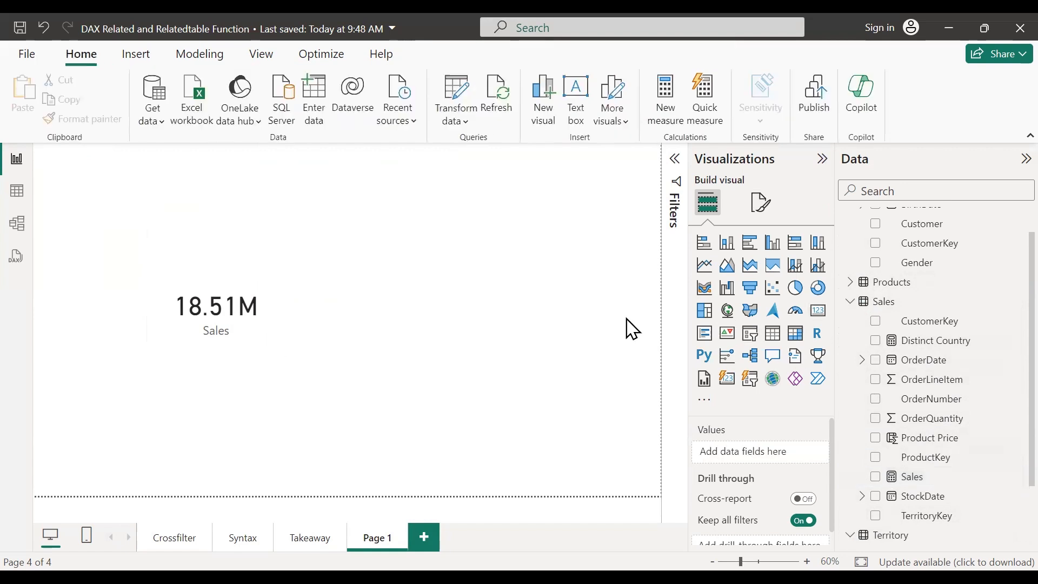
{"action": "left_click", "coordinate": [750, 333]}
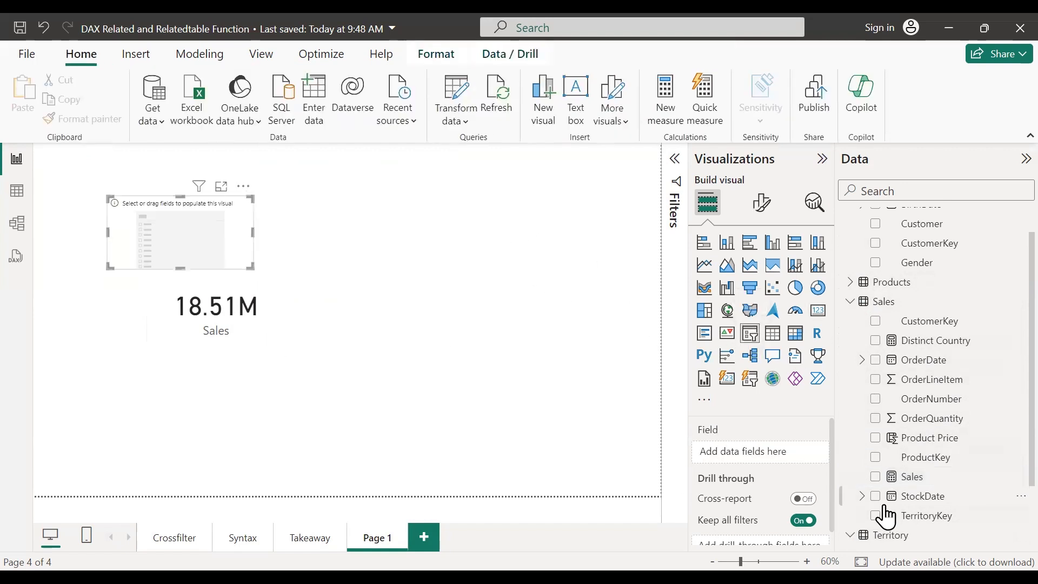
{"action": "scroll", "coordinate": [911, 500], "scroll_direction": "down", "scroll_amount": 4}
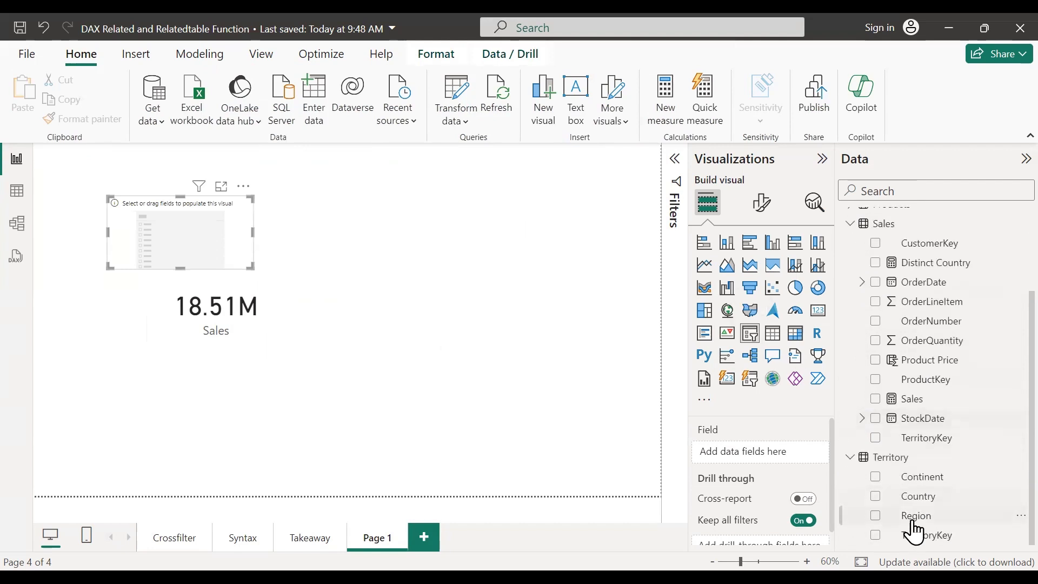
{"action": "left_click", "coordinate": [877, 496]}
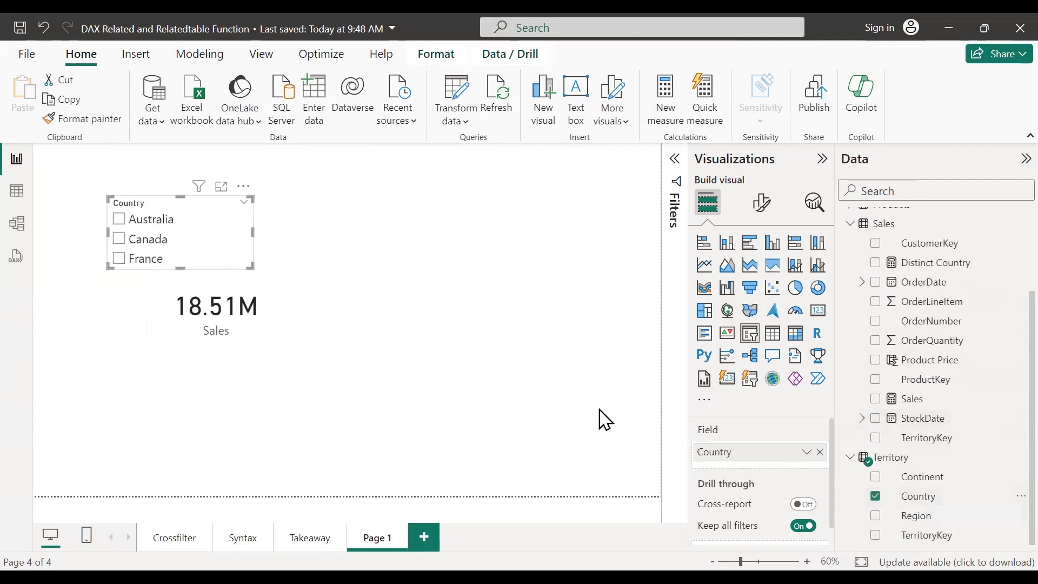
{"action": "left_click", "coordinate": [469, 244]}
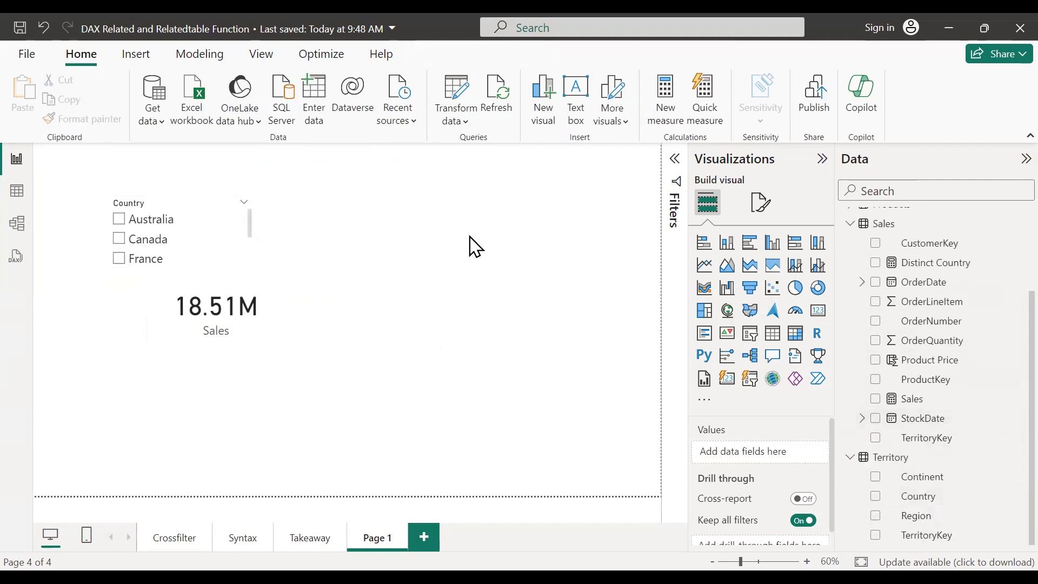
Step: Add a second slicer using the Category field of the Products table
{"action": "left_click", "coordinate": [749, 333]}
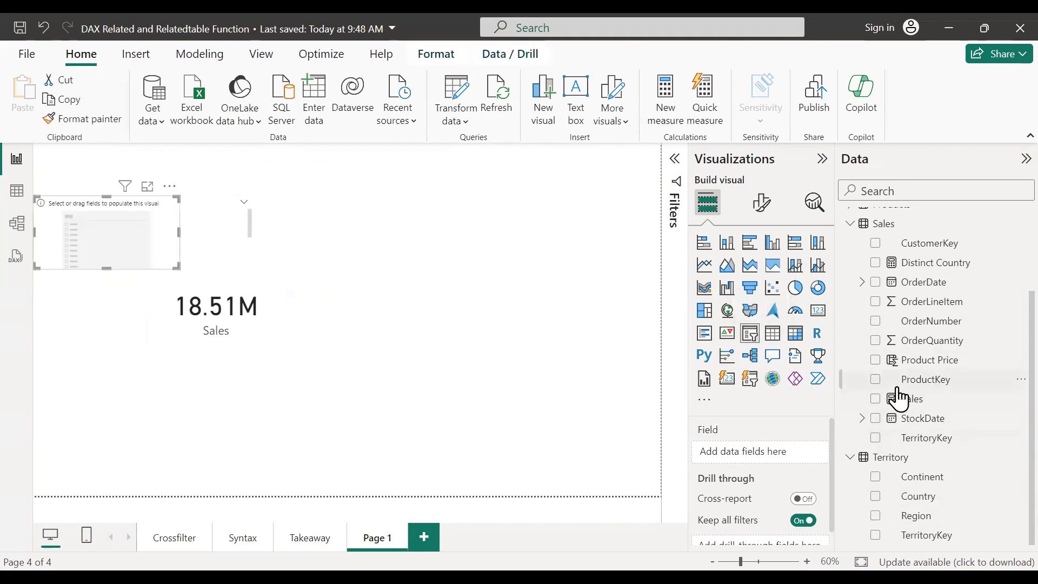
{"action": "scroll", "coordinate": [898, 394], "scroll_direction": "up", "scroll_amount": 3}
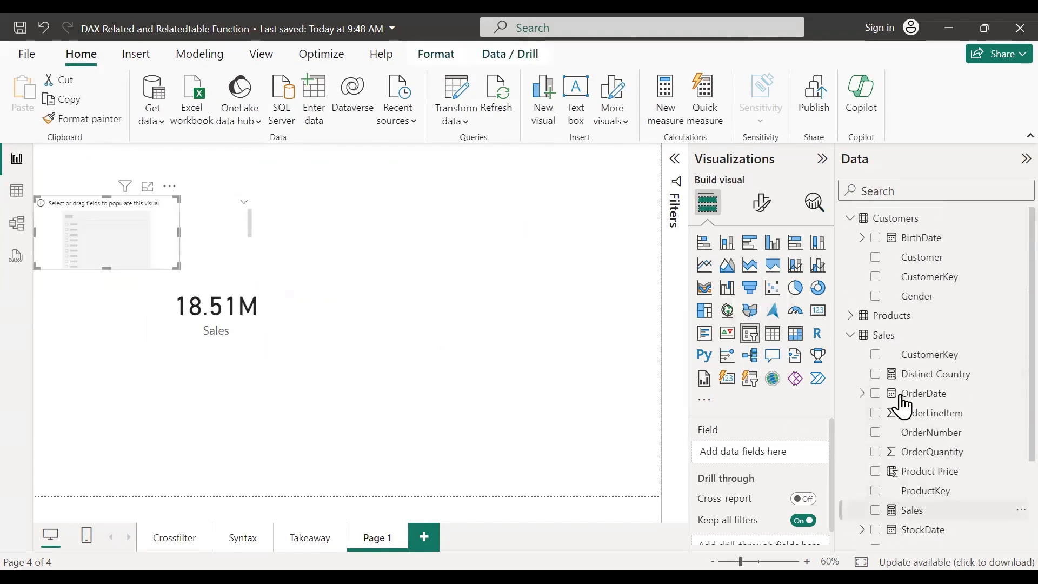
{"action": "left_click", "coordinate": [863, 316]}
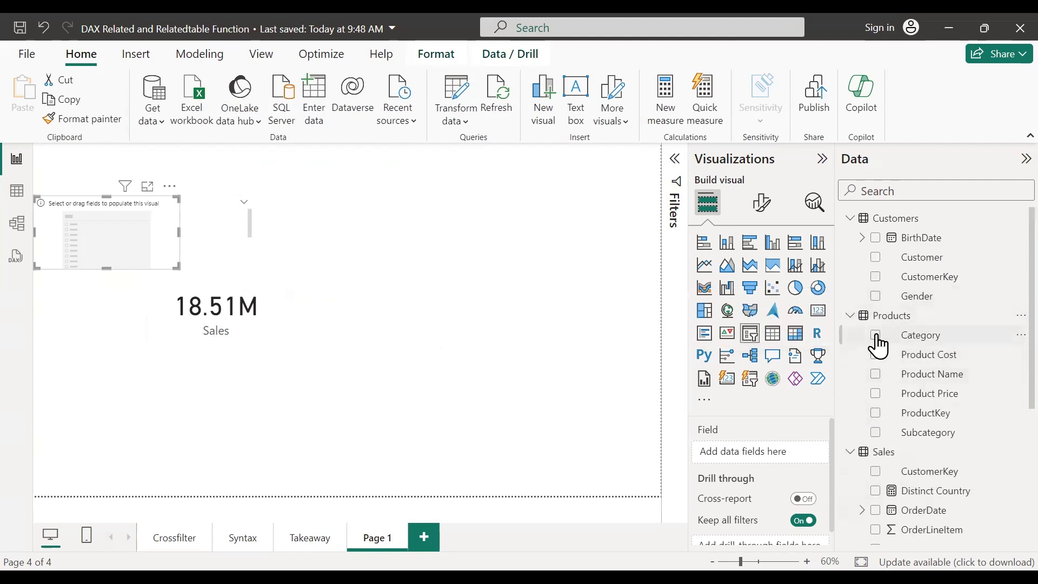
{"action": "left_click", "coordinate": [876, 336]}
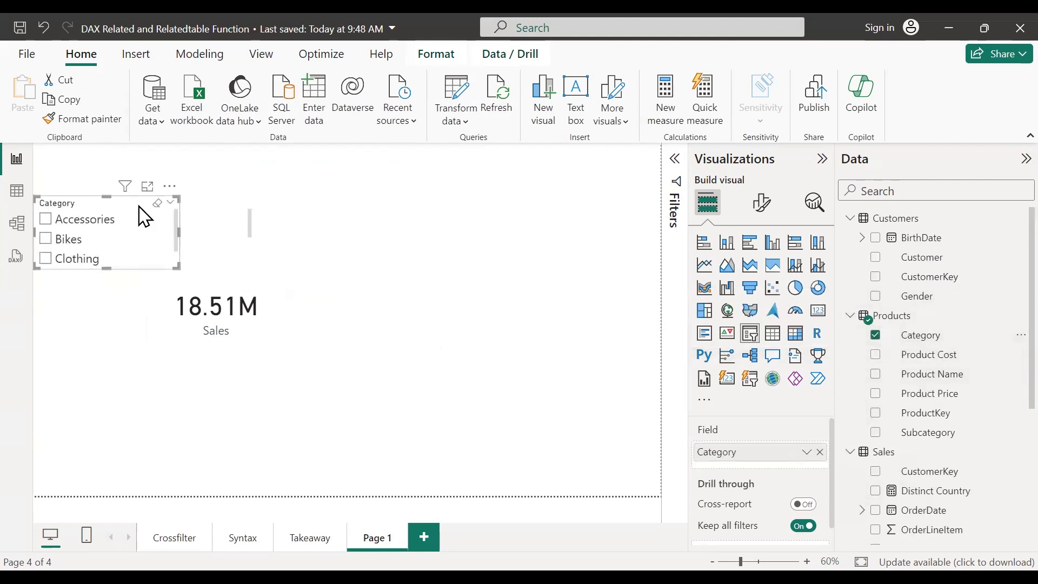
Step: Arrange the Sales card, Country slicer and Category slicer side by side, making both slicers taller to show all their options
{"action": "left_click_drag", "start_coordinate": [169, 193], "coordinate": [609, 162]}
{"action": "left_click_drag", "start_coordinate": [549, 242], "coordinate": [551, 309]}
{"action": "left_click_drag", "start_coordinate": [191, 206], "coordinate": [398, 174]}
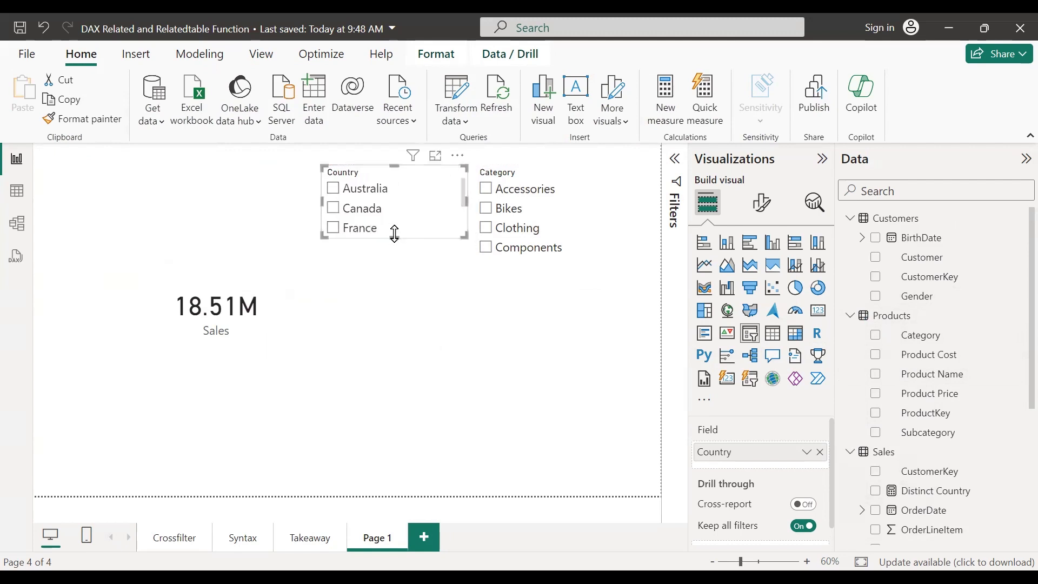
{"action": "left_click_drag", "start_coordinate": [394, 237], "coordinate": [399, 317]}
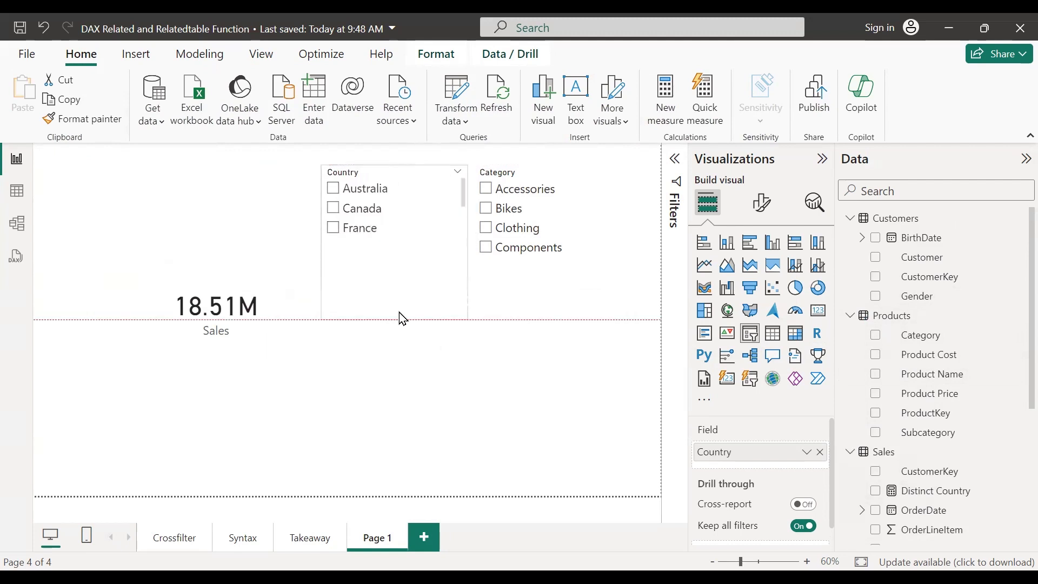
{"action": "left_click", "coordinate": [527, 387]}
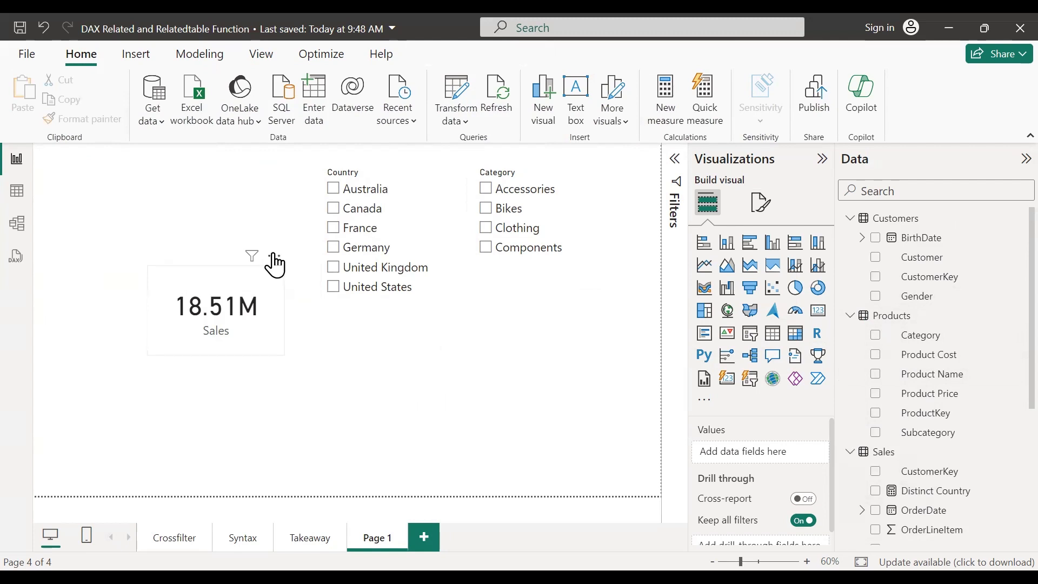
{"action": "left_click_drag", "start_coordinate": [276, 292], "coordinate": [206, 169]}
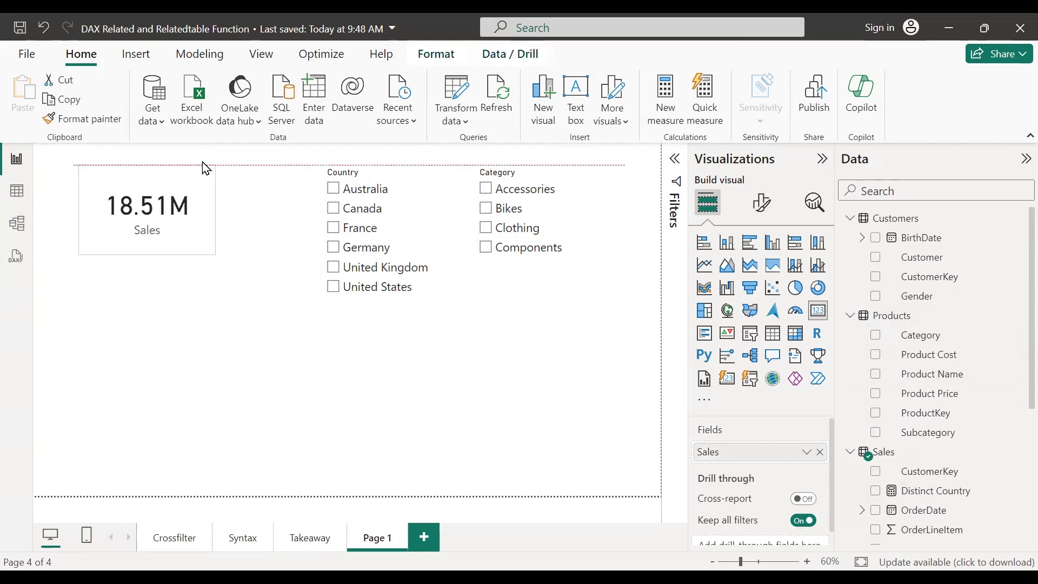
Step: Check how the Sales card responds to Australia, Canada and France and to the Accessories and Bikes categories, then clear all slicer selections
{"action": "left_click", "coordinate": [333, 190]}
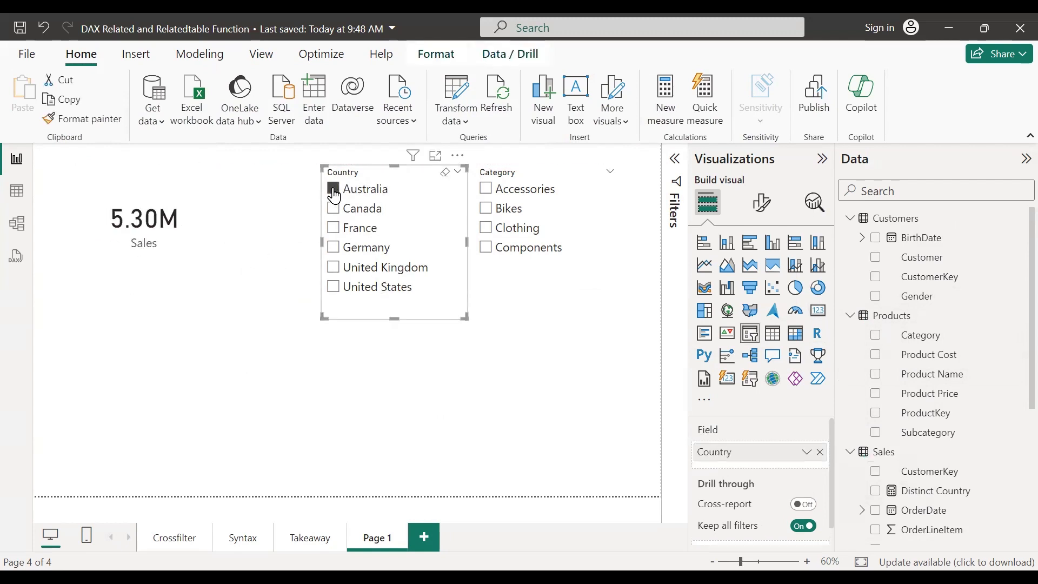
{"action": "left_click", "coordinate": [333, 209]}
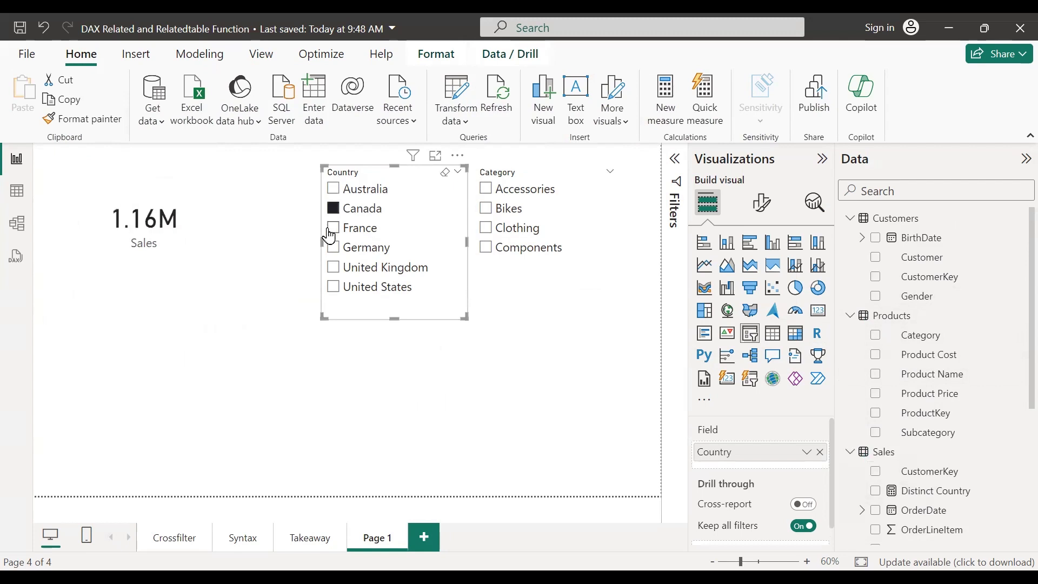
{"action": "left_click", "coordinate": [334, 228]}
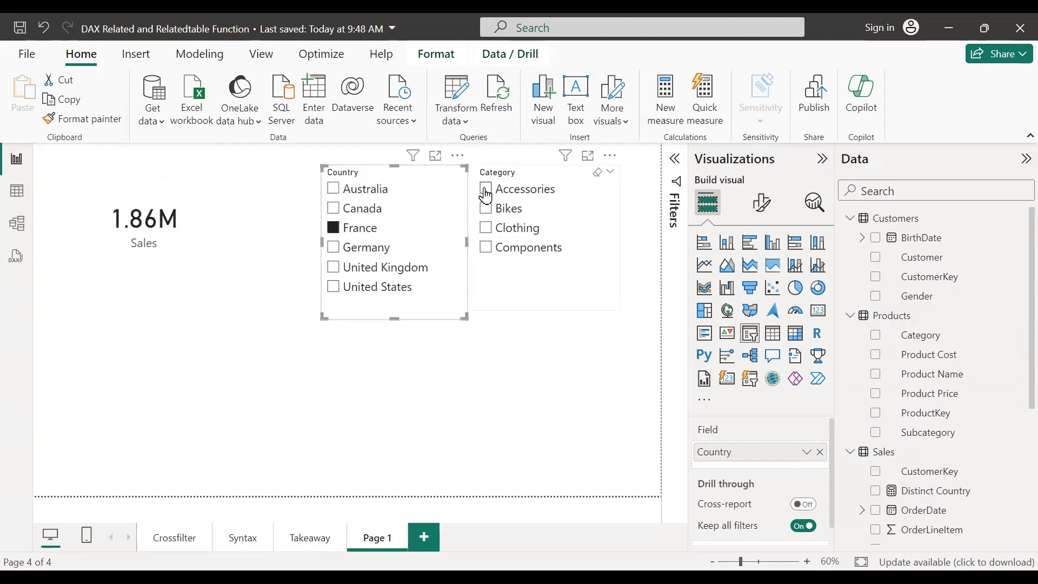
{"action": "left_click", "coordinate": [486, 190]}
{"action": "left_click", "coordinate": [486, 210]}
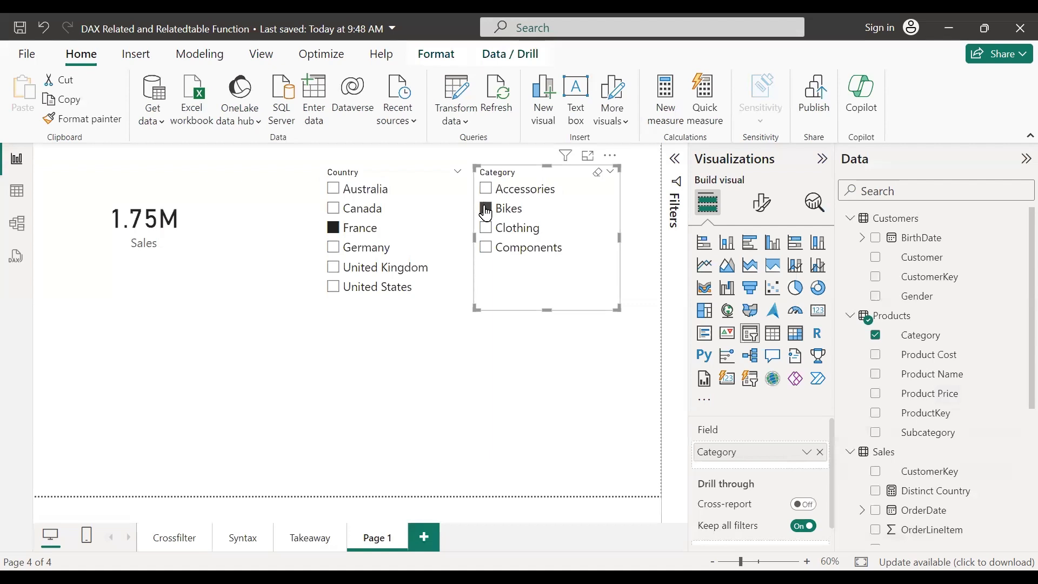
{"action": "left_click", "coordinate": [486, 211]}
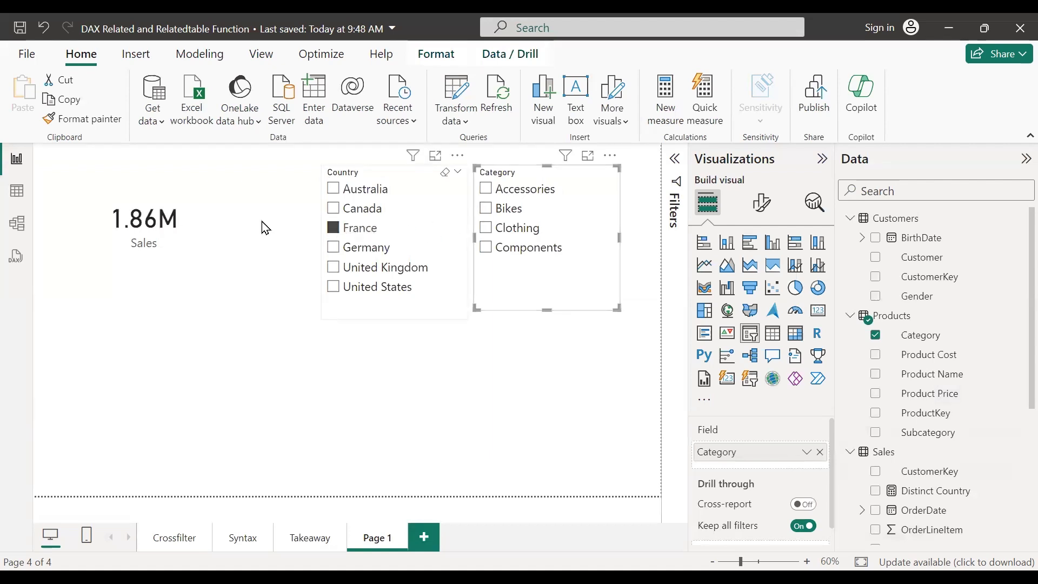
{"action": "left_click", "coordinate": [334, 228]}
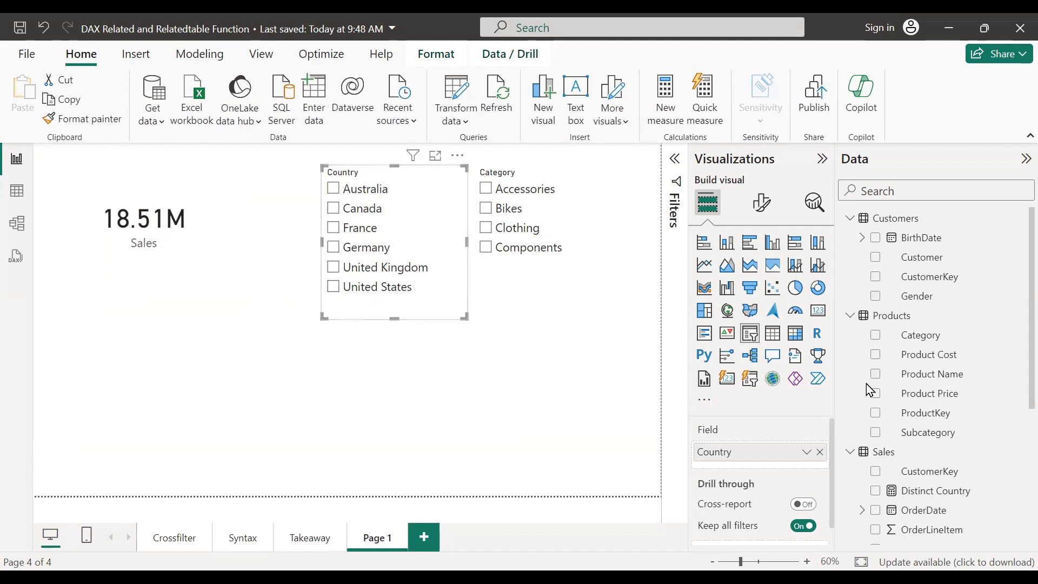
Step: Create a new measure in the Sales table named All Region Sales, starting its formula with CALCULATE on the Sales[Sales] measure
{"action": "left_click", "coordinate": [839, 450]}
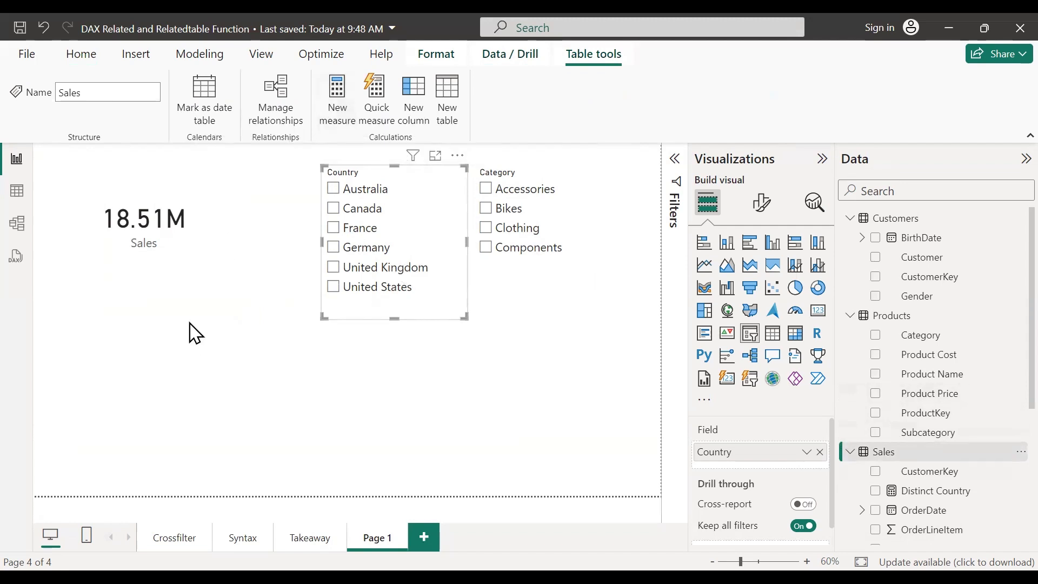
{"action": "key", "text": "ctrl+plus"}
{"action": "key", "text": "ctrl+plus"}
{"action": "key", "text": "ctrl+plus"}
{"action": "key", "text": "ctrl+plus"}
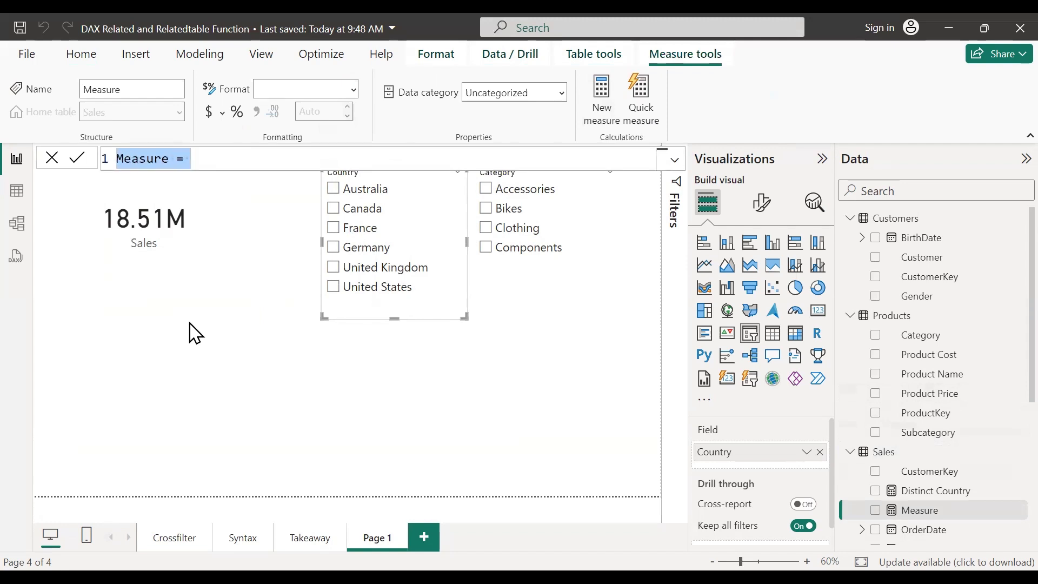
{"action": "type", "text": "All Regiona"}
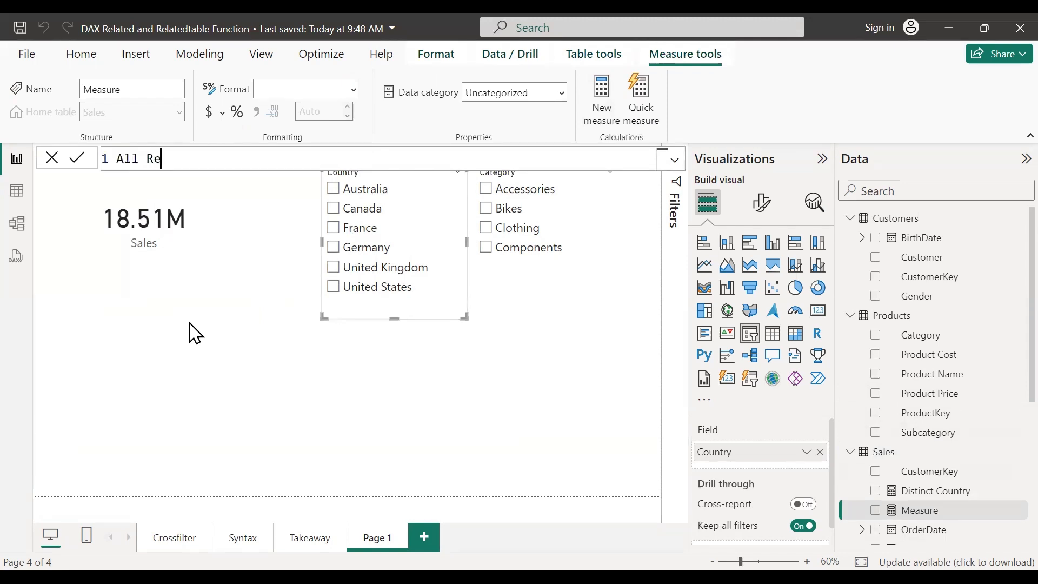
{"action": "type", "text": "Sales = cal"}
{"action": "key", "text": "Tab"}
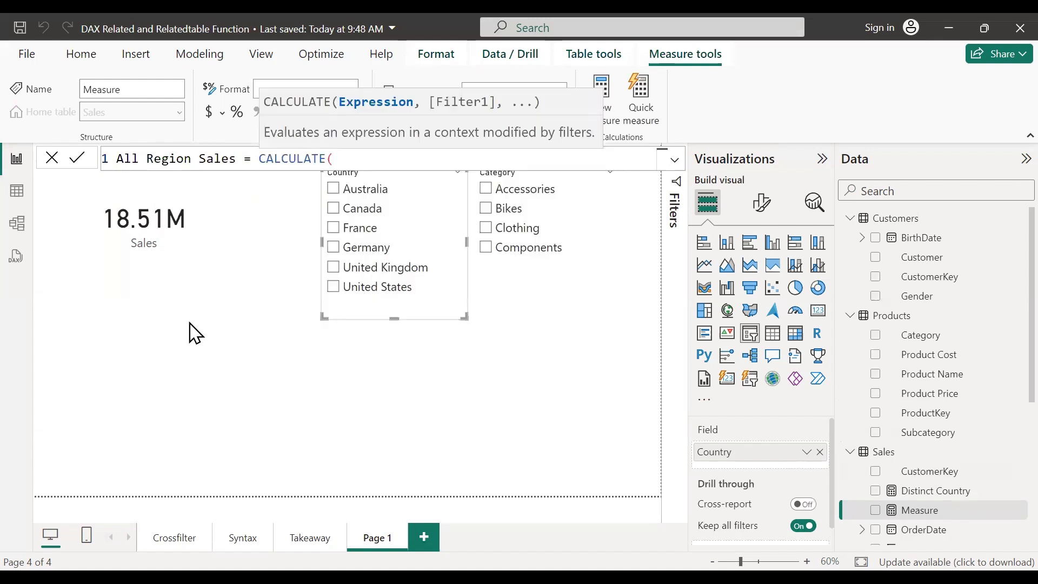
{"action": "type", "text": "sales"}
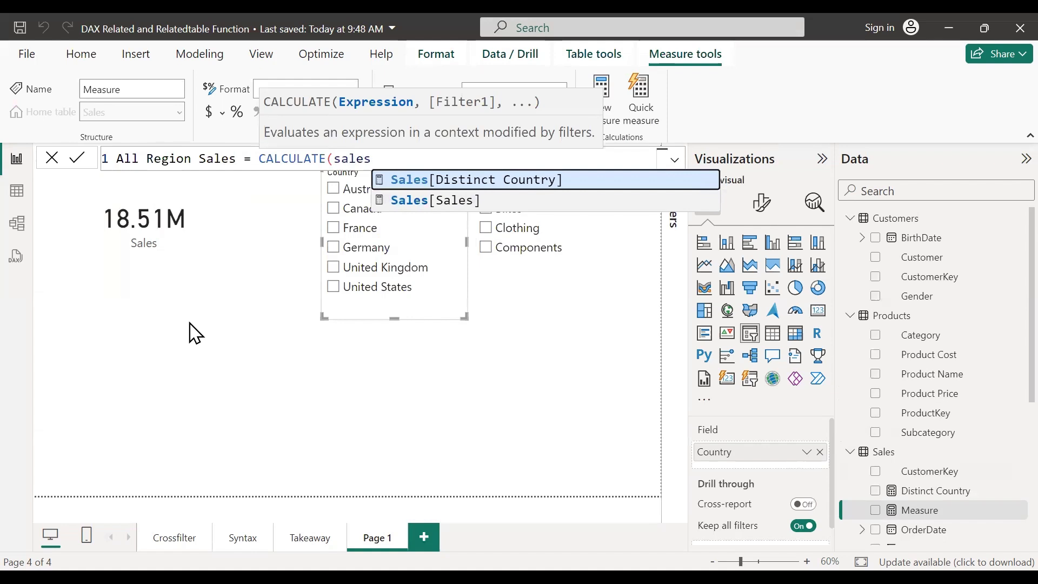
{"action": "key", "text": "Down"}
{"action": "key", "text": "Tab"}
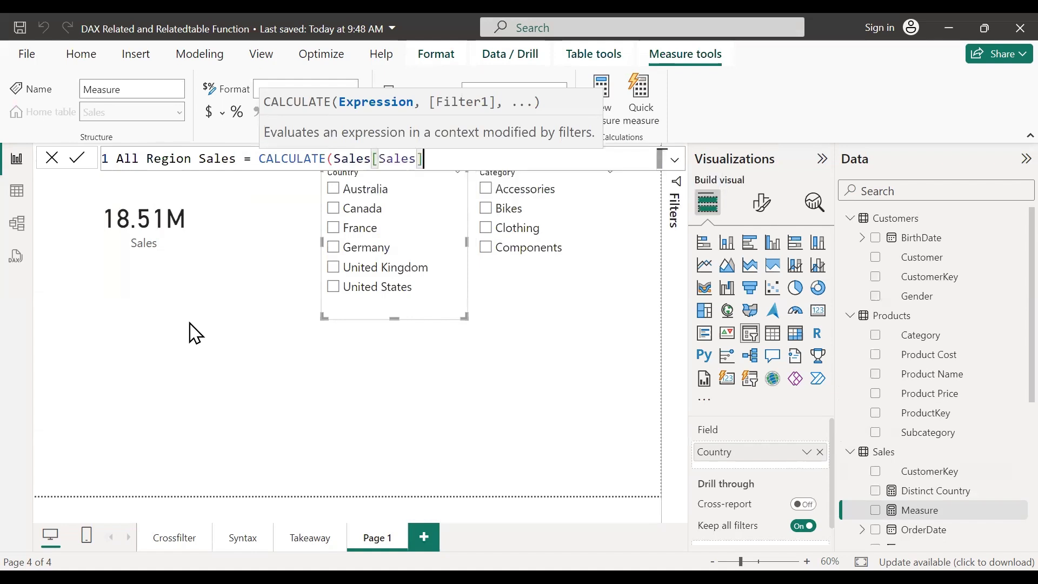
Step: Add CROSSFILTER as the filter argument of CALCULATE and continue its arguments on a new line
{"action": "type", "text": ", "}
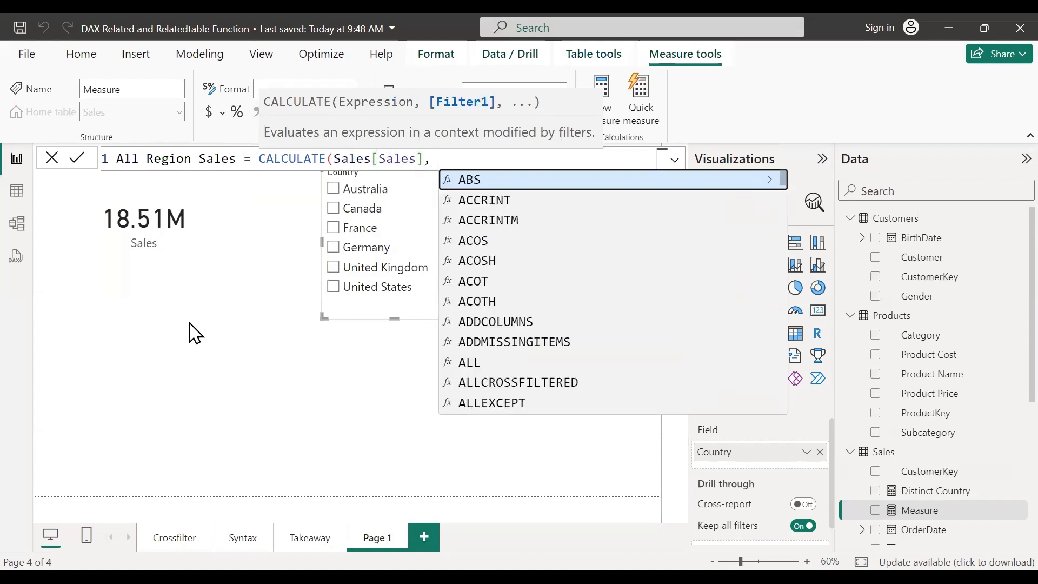
{"action": "type", "text": "cross"}
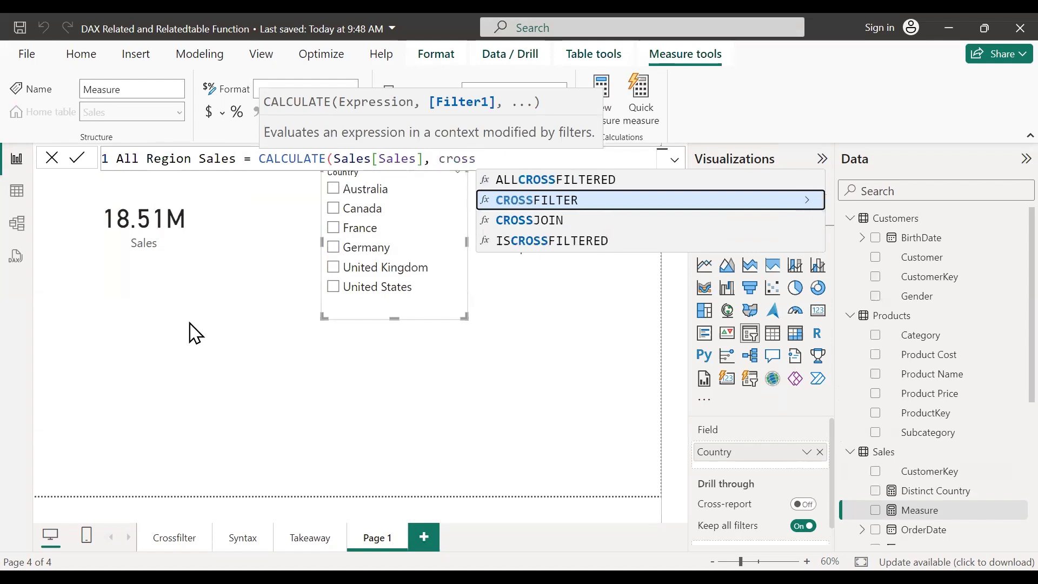
{"action": "key", "text": "Tab"}
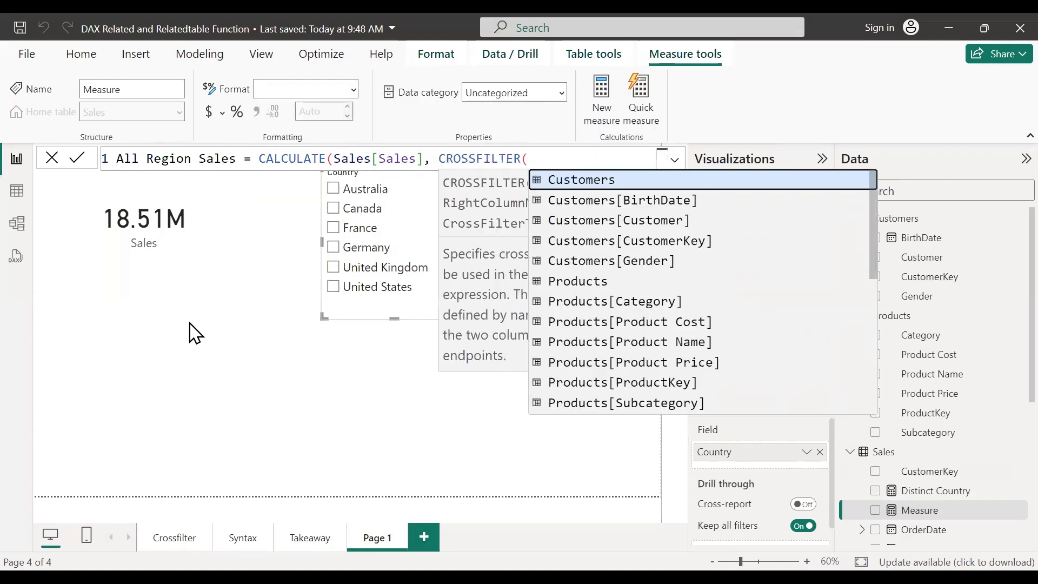
{"action": "key", "text": "Escape"}
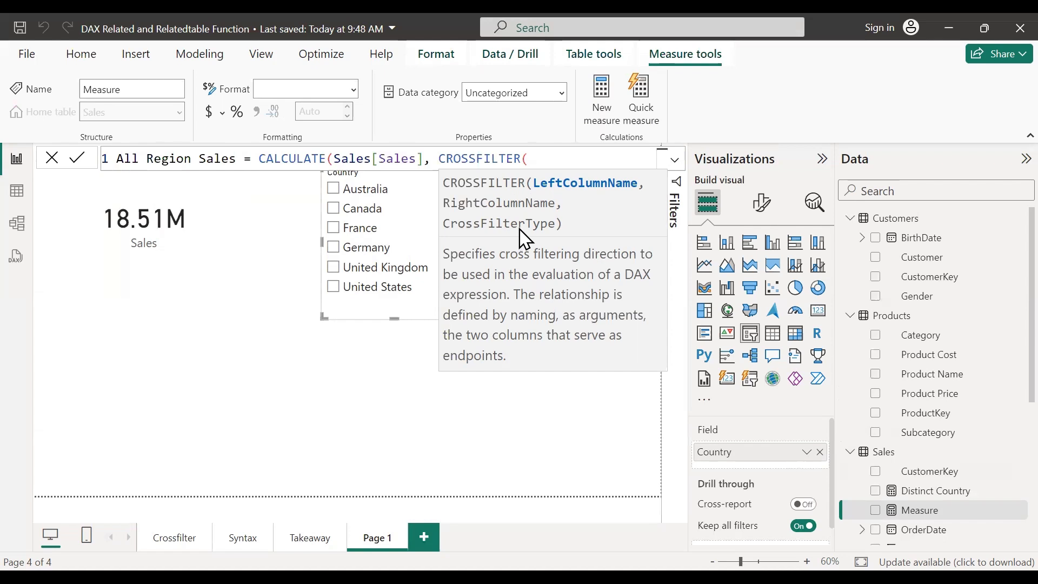
{"action": "key", "text": "shift+Return"}
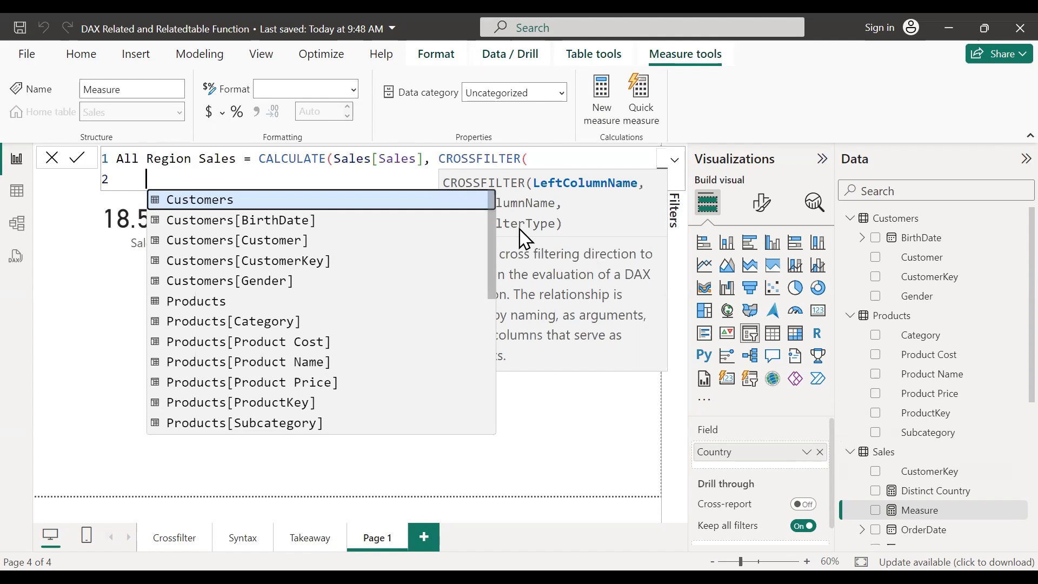
Step: Enter Territory[TerritoryKey] as the left column of CROSSFILTER
{"action": "type", "text": "t"}
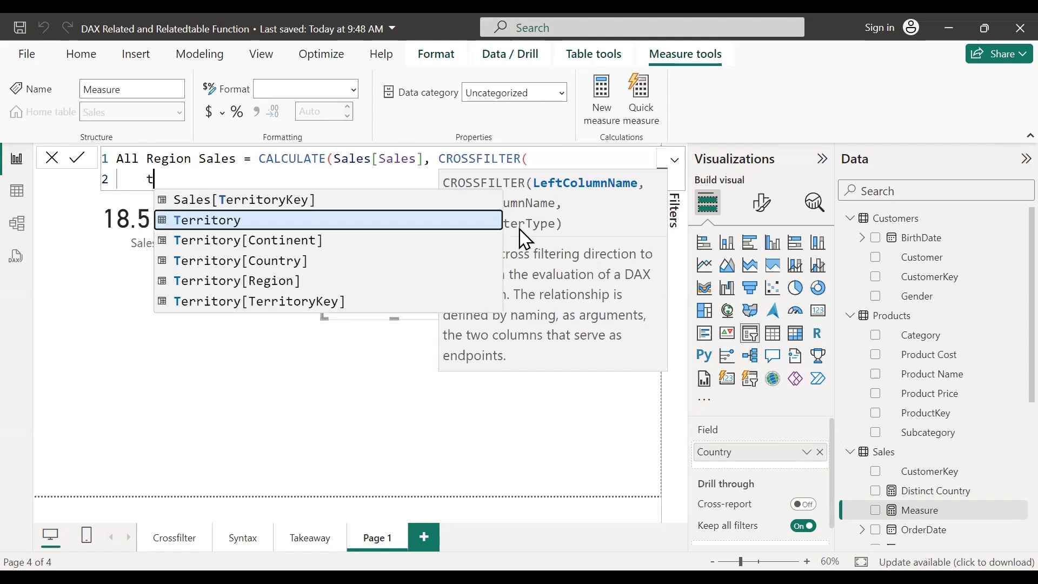
{"action": "type", "text": "e"}
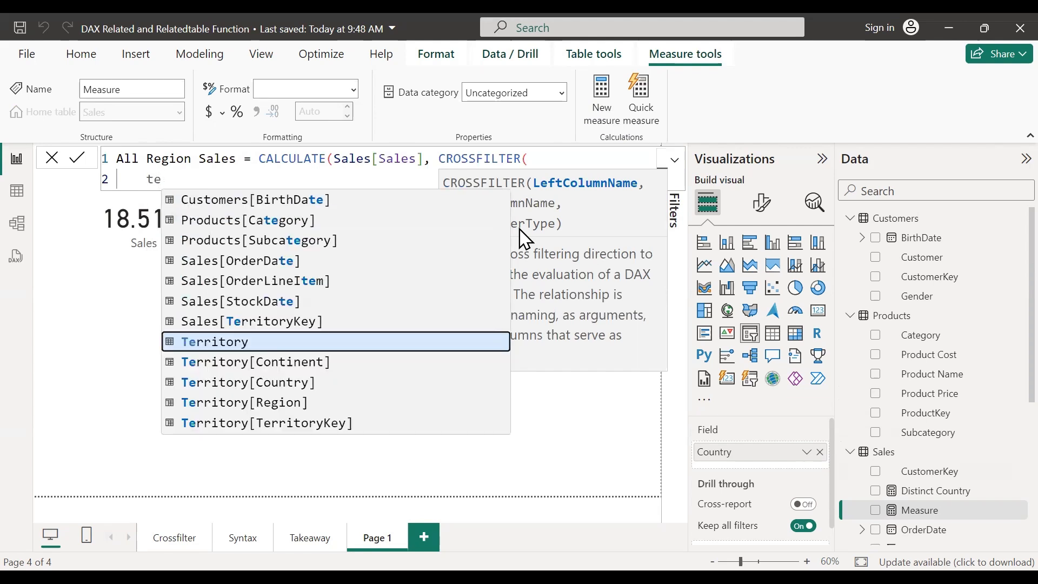
{"action": "key", "text": "Down"}
{"action": "key", "text": "Down"}
{"action": "key", "text": "Down"}
{"action": "key", "text": "Down"}
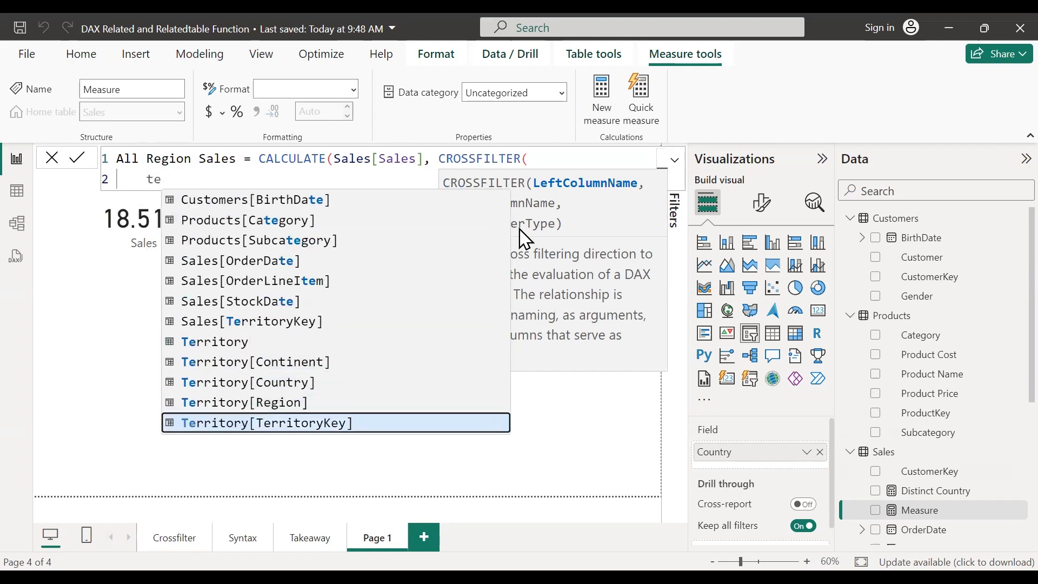
{"action": "key", "text": "Tab"}
{"action": "type", "text": ","}
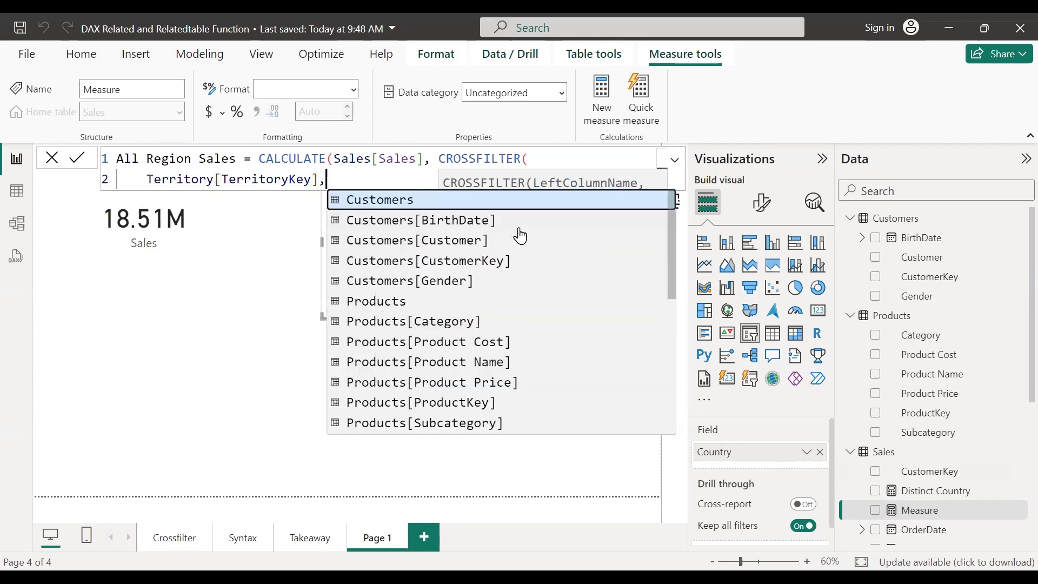
{"action": "key", "text": "Escape"}
{"action": "key", "text": "Escape"}
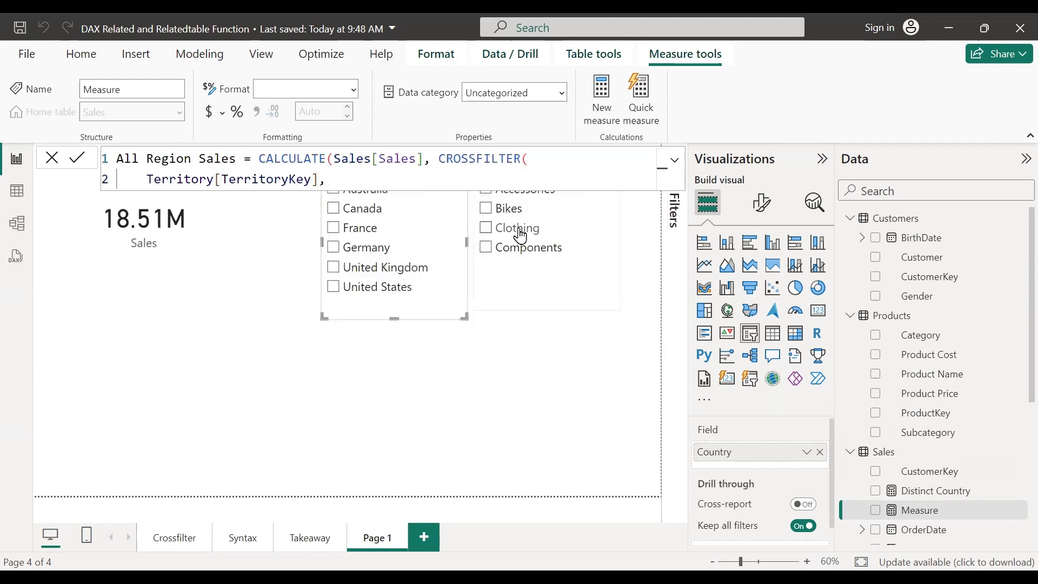
Step: Enter Sales[TerritoryKey] as the right column of CROSSFILTER
{"action": "type", "text": "sales"}
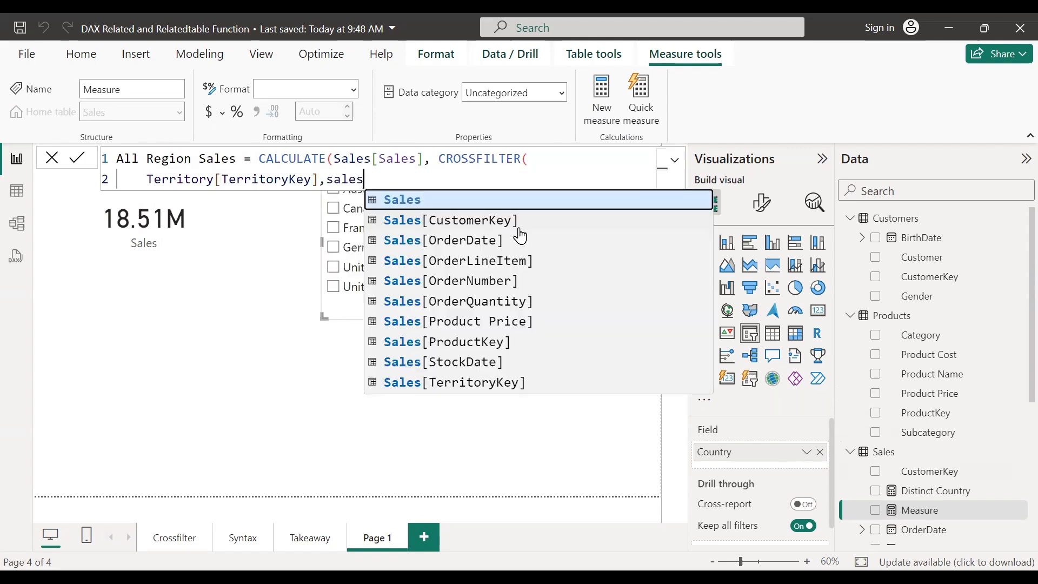
{"action": "key", "text": "Down"}
{"action": "key", "text": "Down"}
{"action": "key", "text": "Down"}
{"action": "key", "text": "Down"}
{"action": "key", "text": "Down"}
{"action": "key", "text": "Down"}
{"action": "key", "text": "Down"}
{"action": "key", "text": "Down"}
{"action": "key", "text": "Down"}
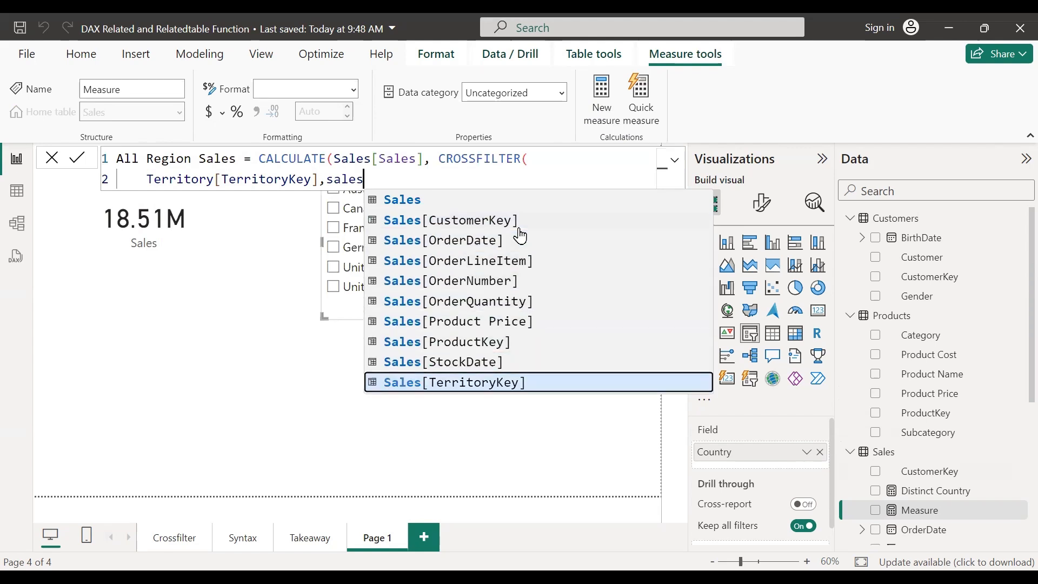
{"action": "key", "text": "Tab"}
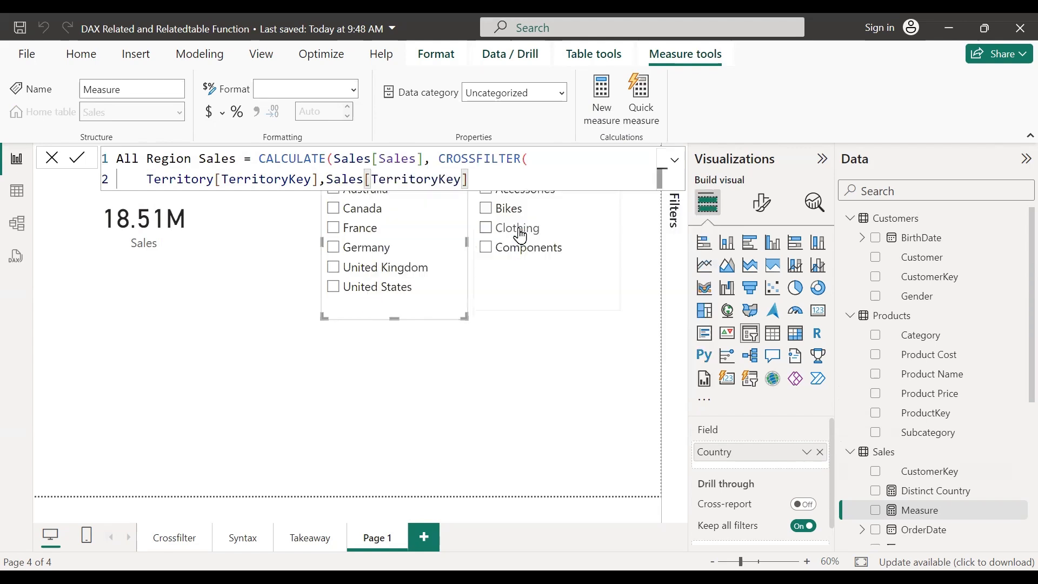
Step: Set the CROSSFILTER type to None, close both functions and commit the All Region Sales measure
{"action": "type", "text": ","}
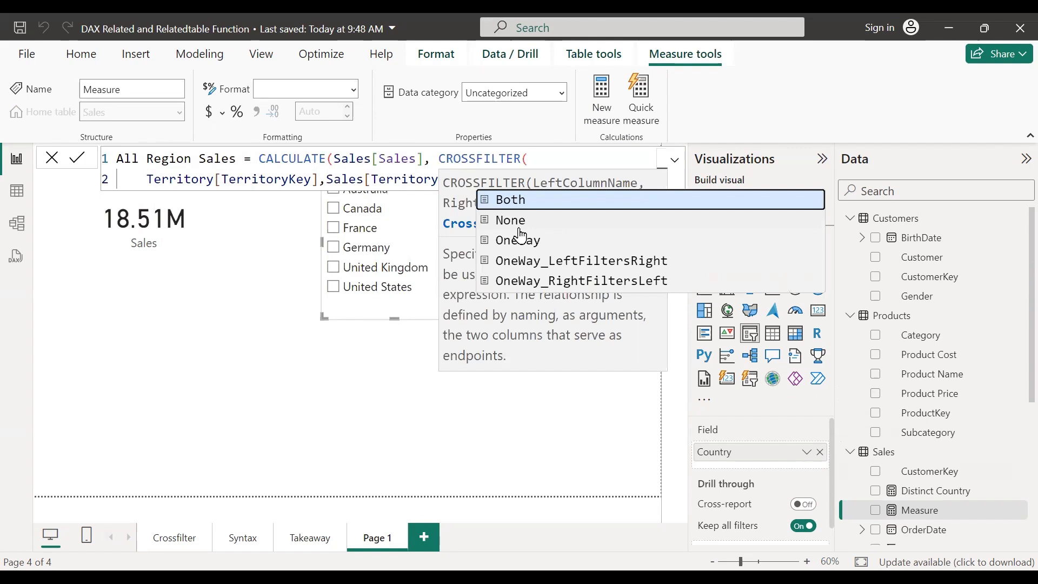
{"action": "key", "text": "Escape"}
{"action": "key", "text": "Escape"}
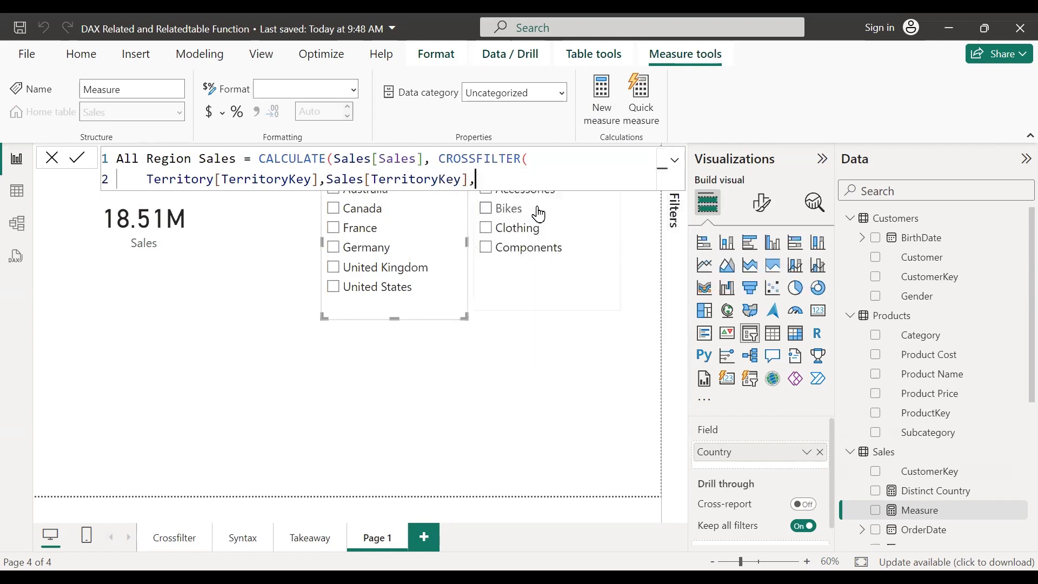
{"action": "scroll", "coordinate": [507, 178], "scroll_direction": "down", "scroll_amount": 1}
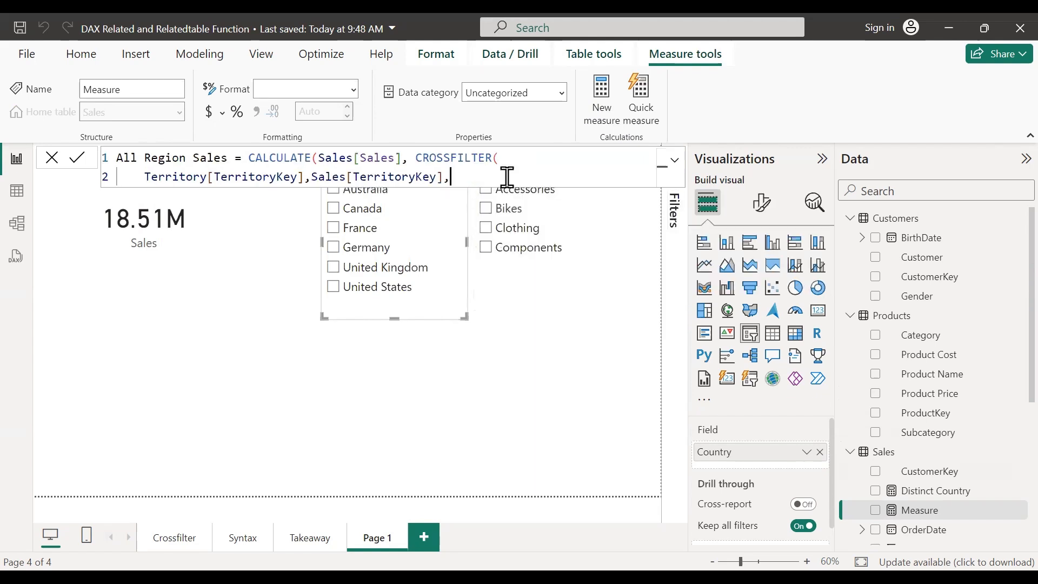
{"action": "key", "text": "BackSpace"}
{"action": "type", "text": ","}
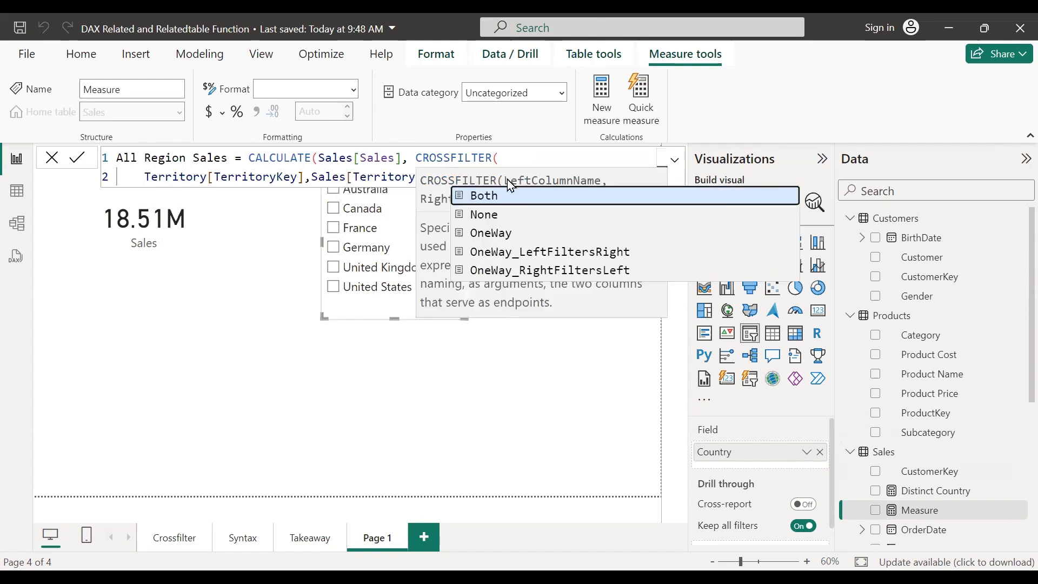
{"action": "left_click", "coordinate": [494, 216]}
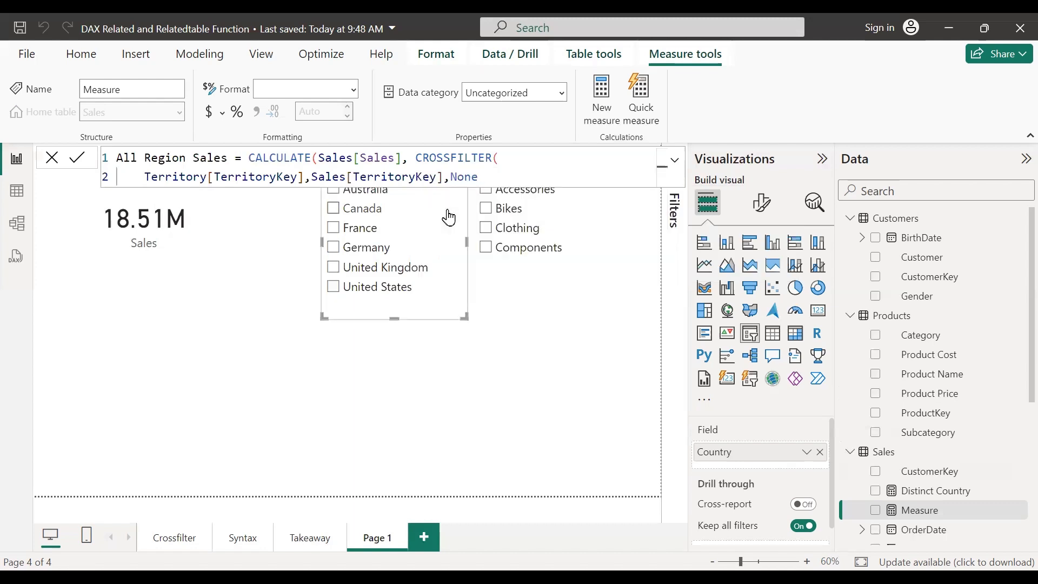
{"action": "type", "text": ")"}
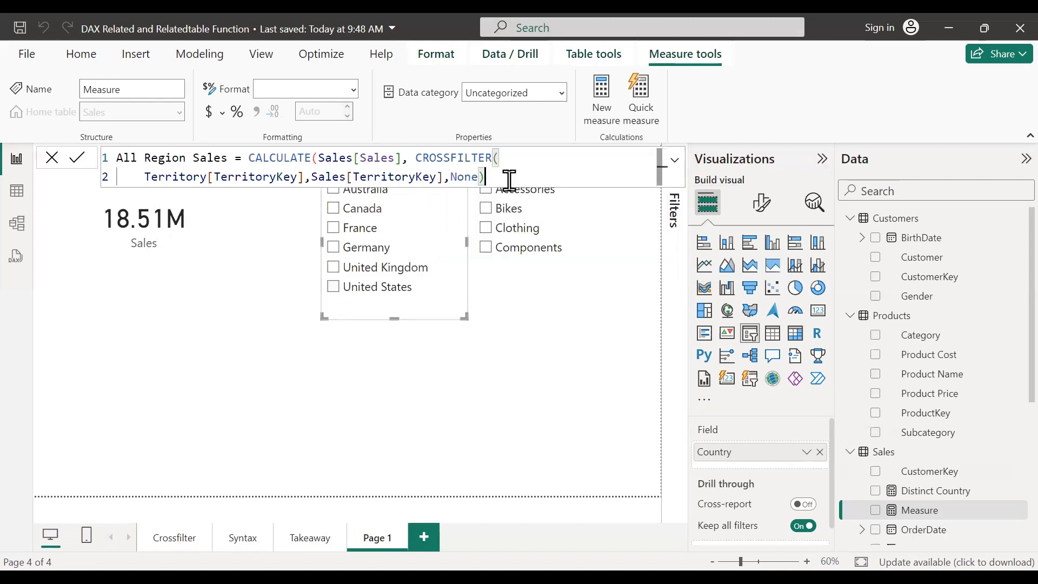
{"action": "type", "text": ")"}
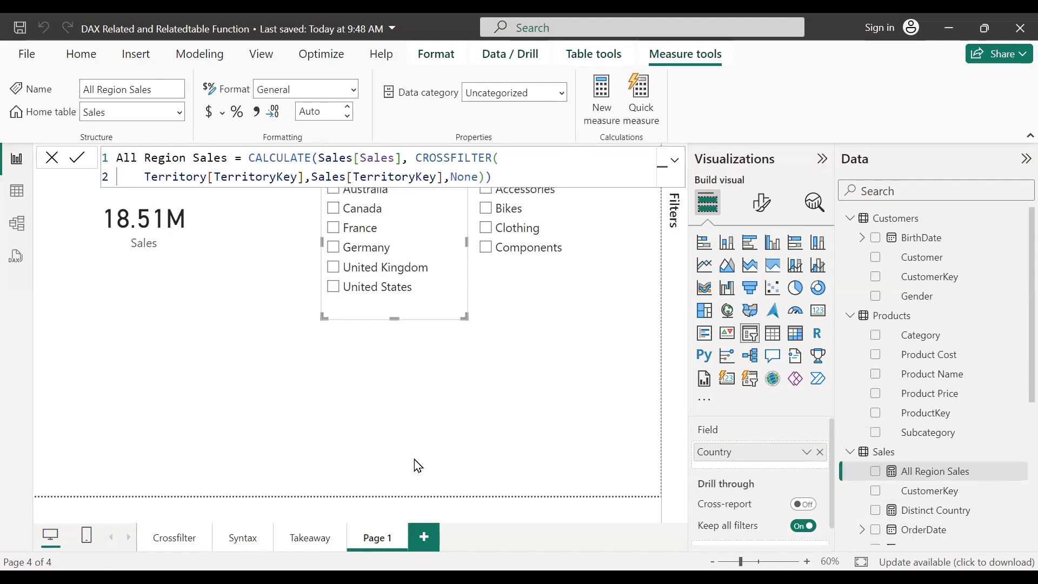
Step: Add a card showing the All Region Sales measure and place it directly below the Sales card
{"action": "left_click", "coordinate": [414, 396]}
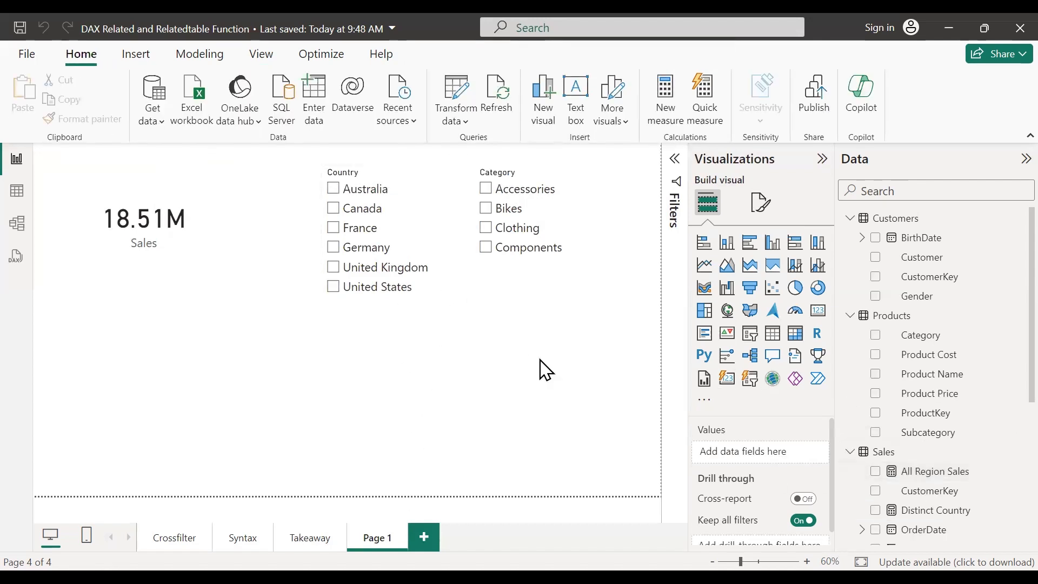
{"action": "left_click", "coordinate": [818, 310]}
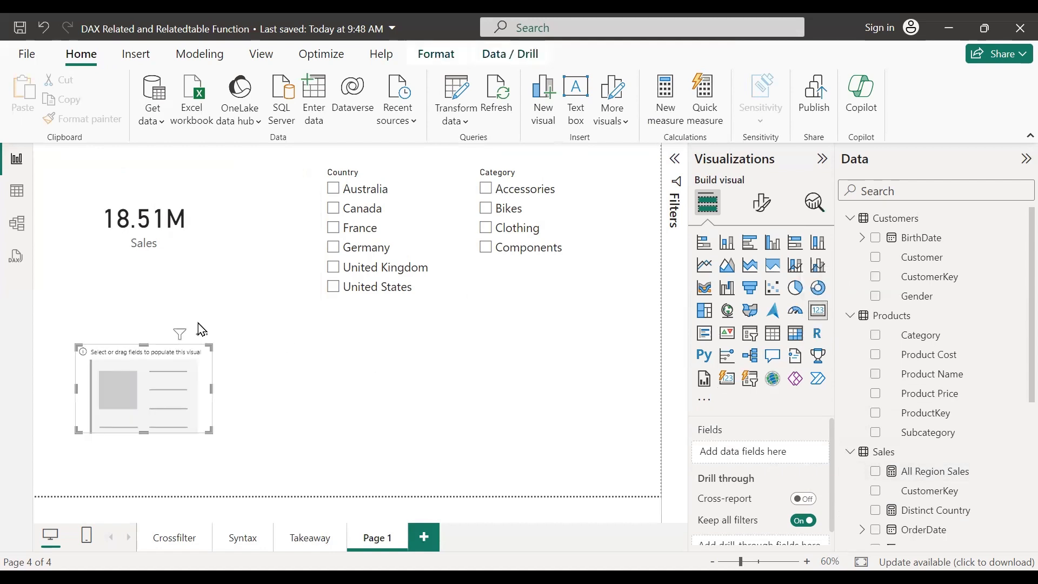
{"action": "left_click", "coordinate": [876, 471]}
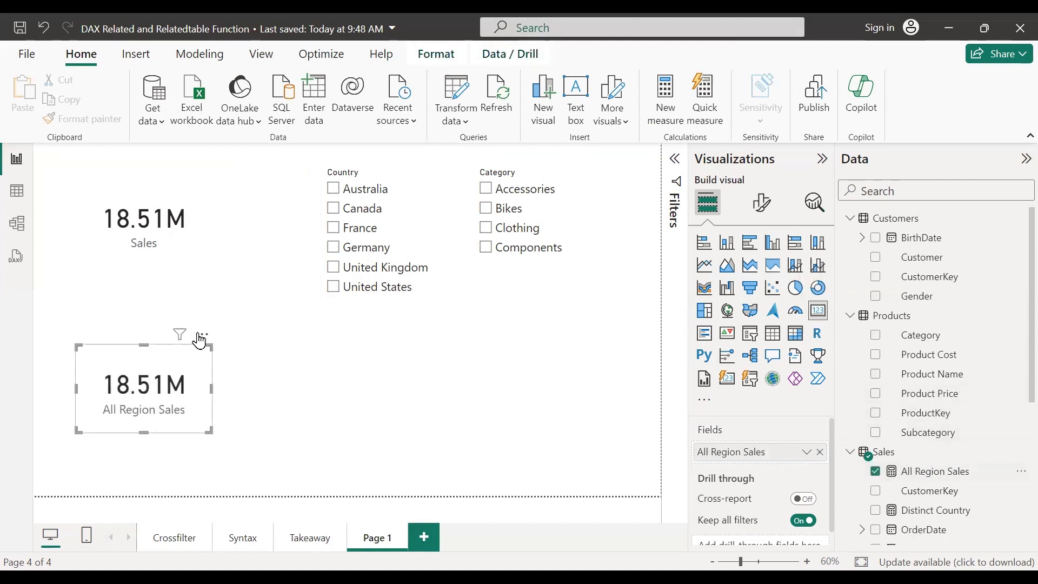
{"action": "left_click_drag", "start_coordinate": [199, 340], "coordinate": [197, 282]}
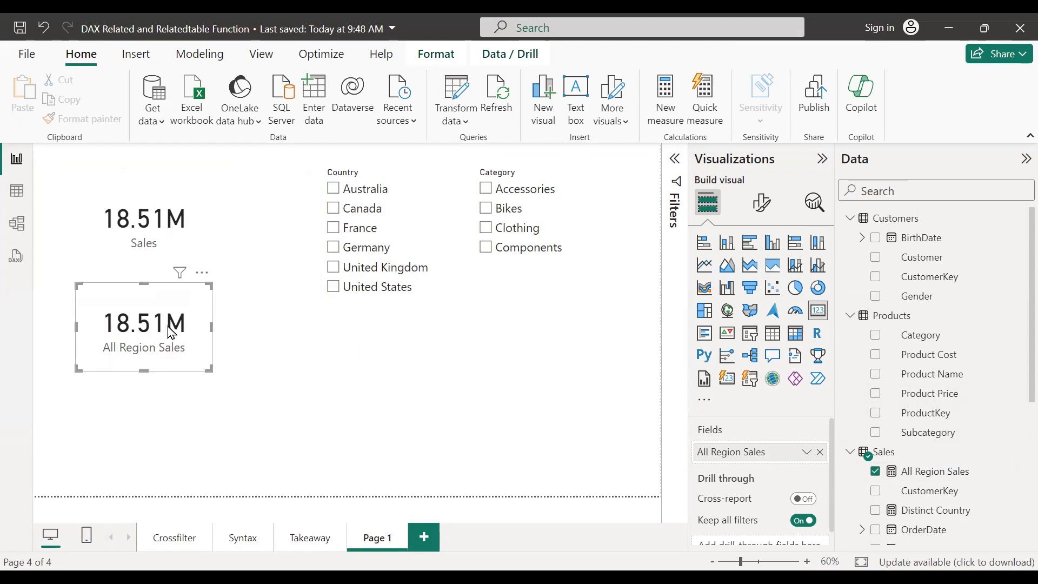
Step: Compare how both cards respond to Australia, Canada, France, Germany and United Kingdom, then clear the country selection
{"action": "left_click", "coordinate": [333, 189]}
{"action": "left_click", "coordinate": [334, 208]}
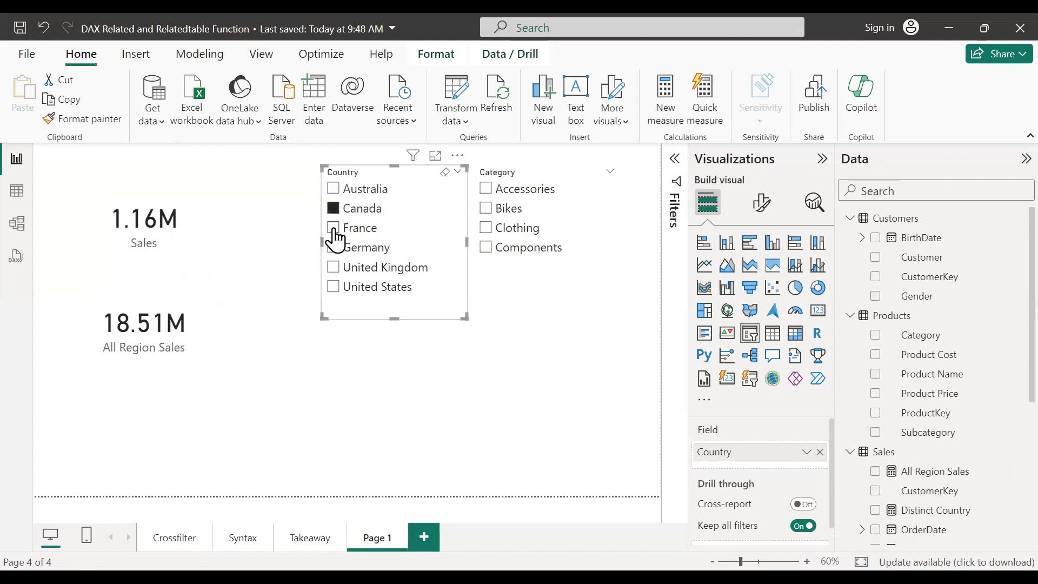
{"action": "left_click", "coordinate": [334, 227]}
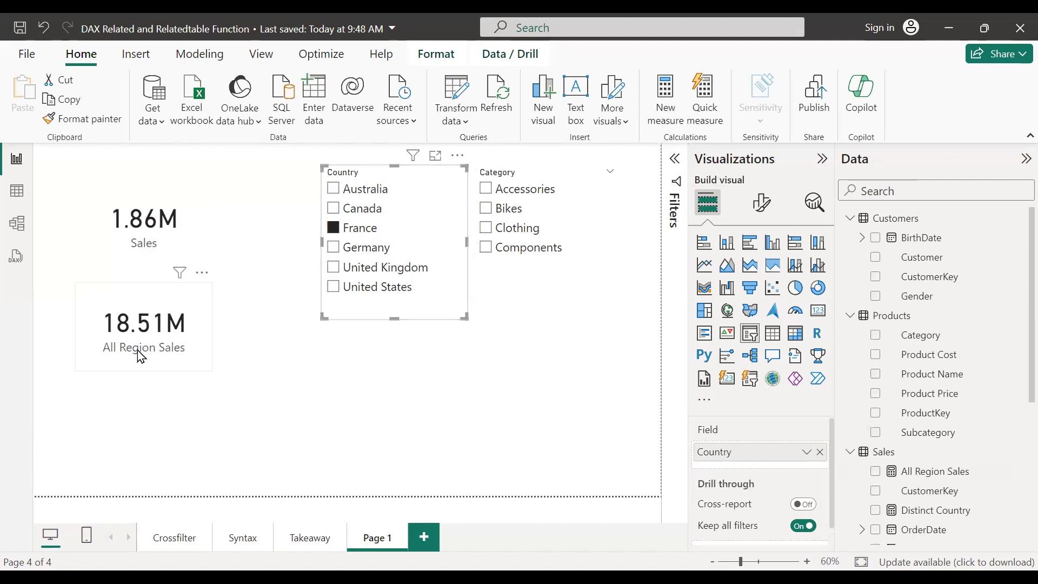
{"action": "left_click", "coordinate": [333, 248]}
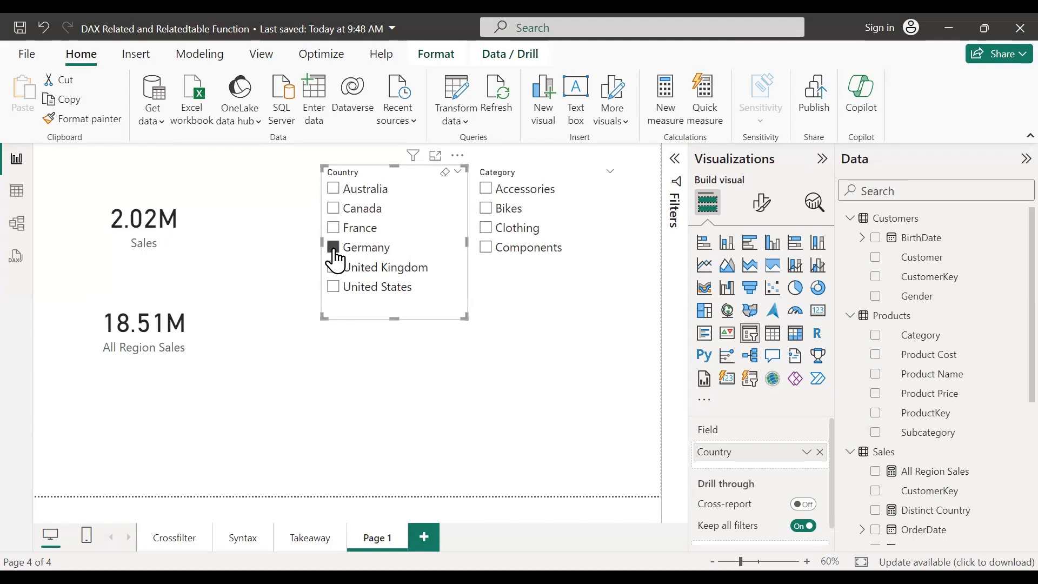
{"action": "left_click", "coordinate": [334, 267]}
{"action": "left_click", "coordinate": [334, 269]}
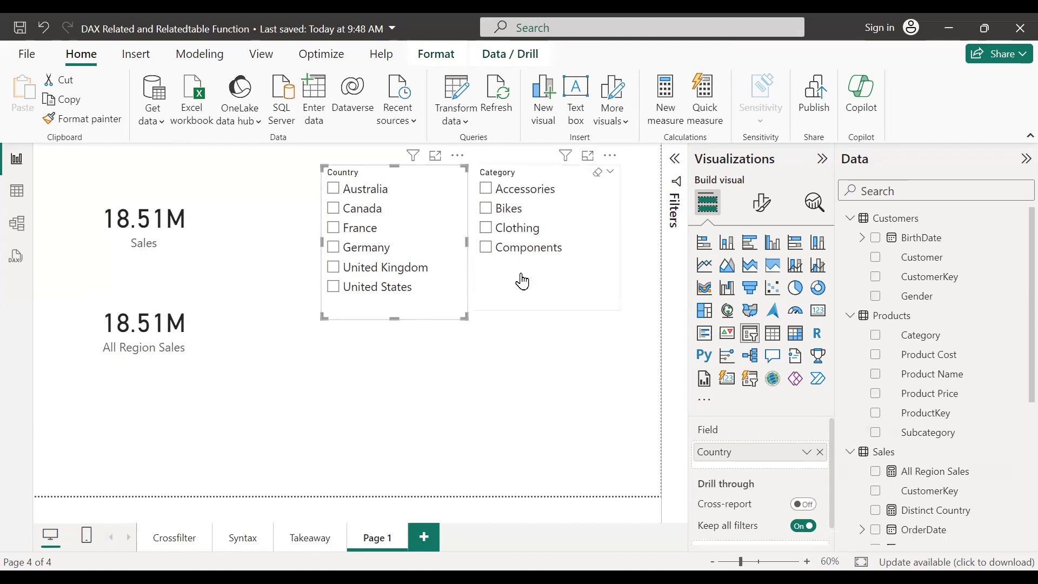
Step: Compare how both cards respond to the Accessories, Bikes and Clothing categories, and clear the category selection
{"action": "left_click", "coordinate": [486, 190]}
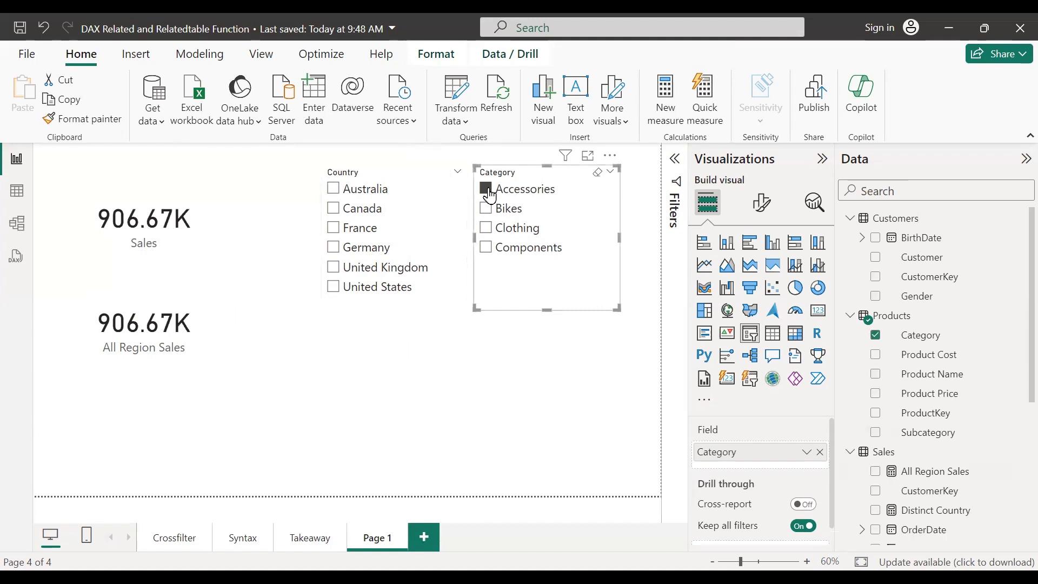
{"action": "left_click", "coordinate": [486, 208]}
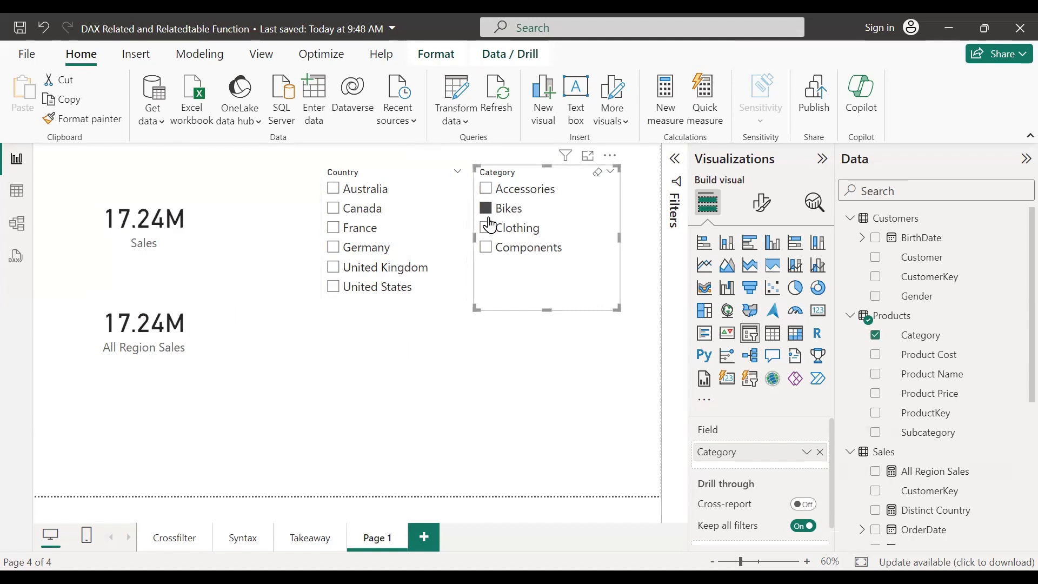
{"action": "left_click", "coordinate": [487, 229]}
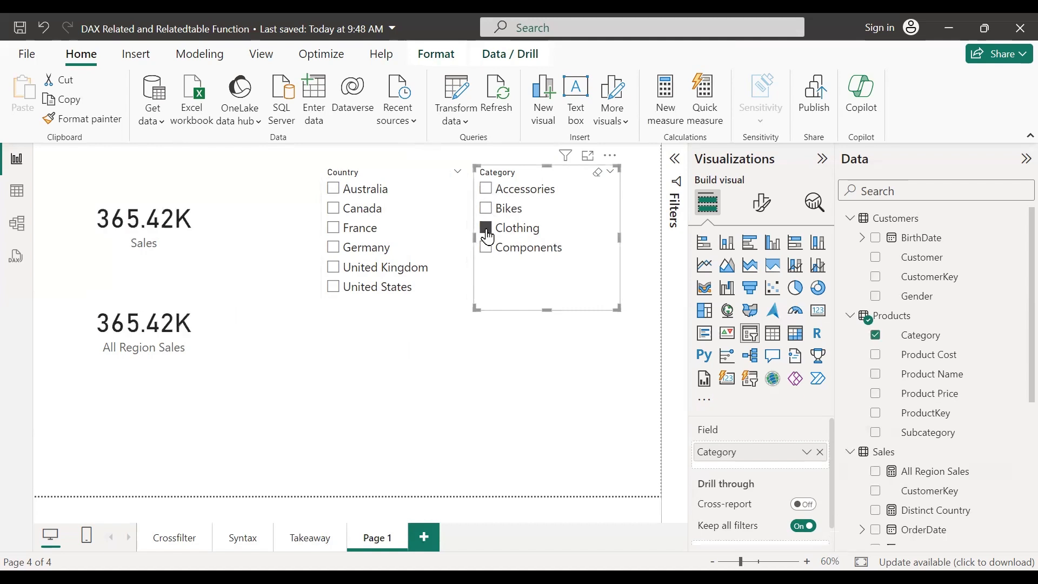
{"action": "left_click", "coordinate": [487, 228]}
{"action": "left_click", "coordinate": [487, 189]}
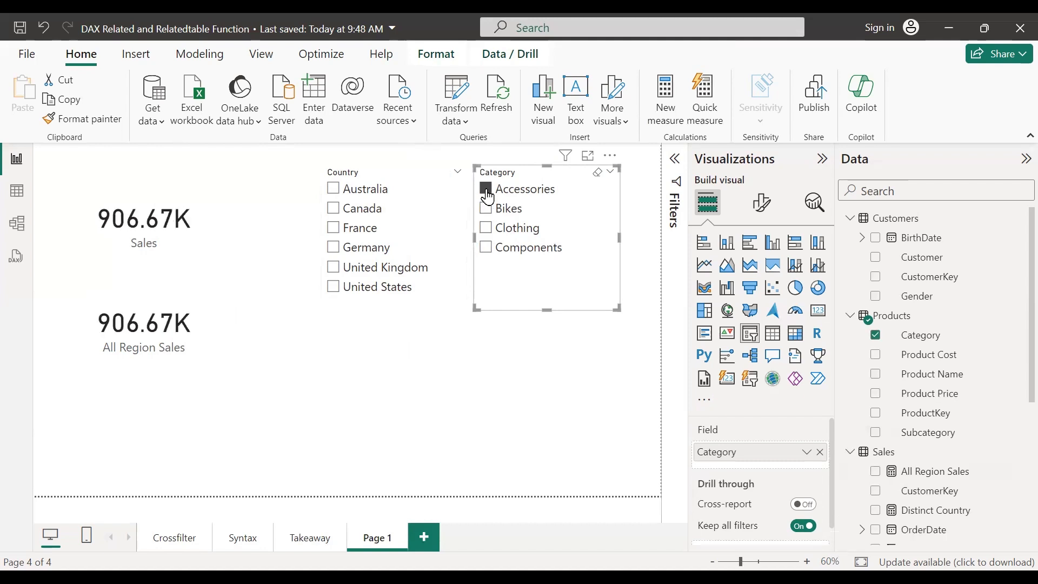
{"action": "left_click", "coordinate": [486, 190]}
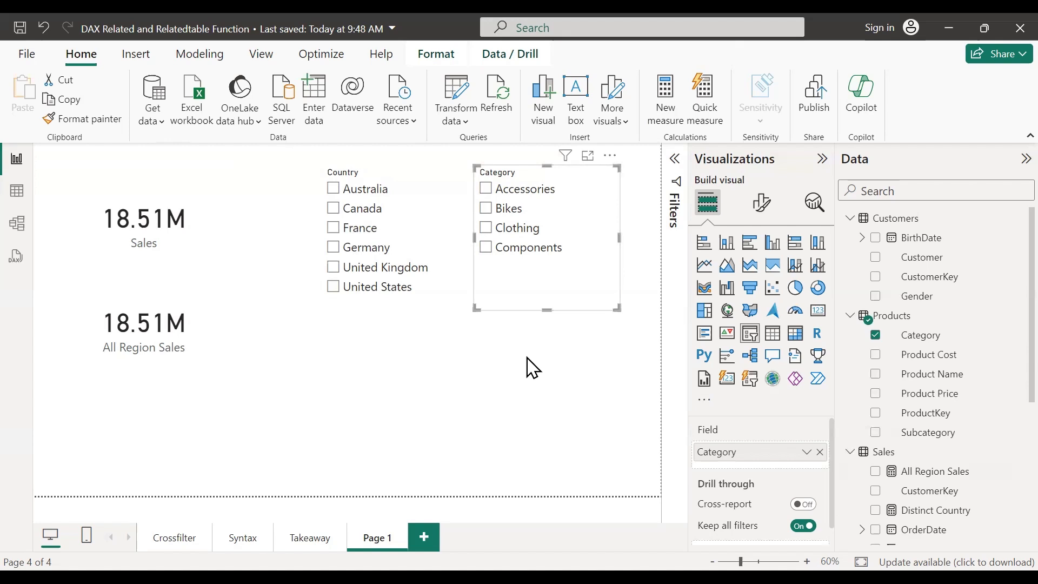
Step: Collapse the Products, Customers, Sales and Territory tables in the list of data fields
{"action": "left_click", "coordinate": [853, 318]}
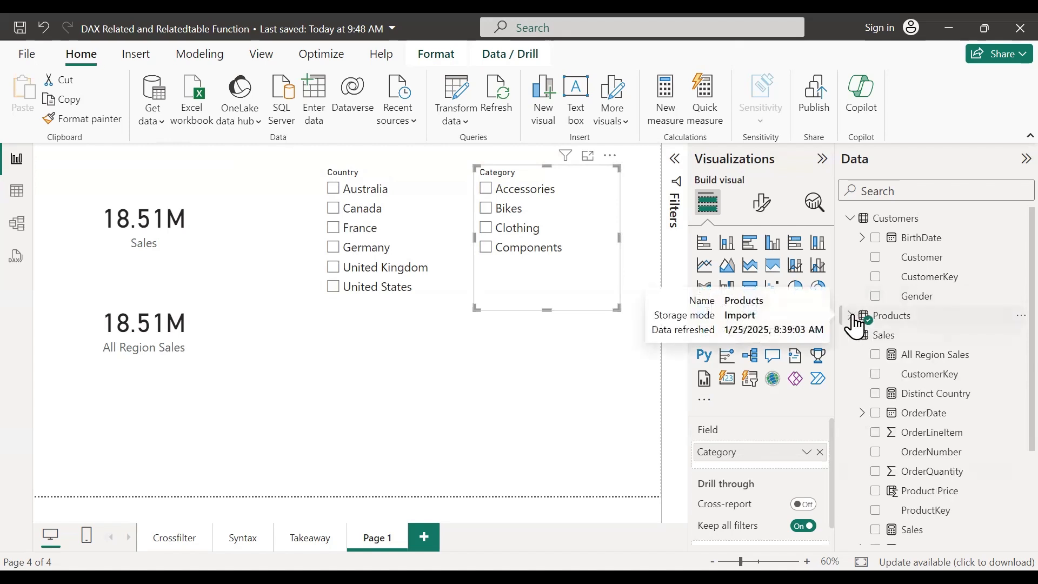
{"action": "left_click", "coordinate": [853, 218]}
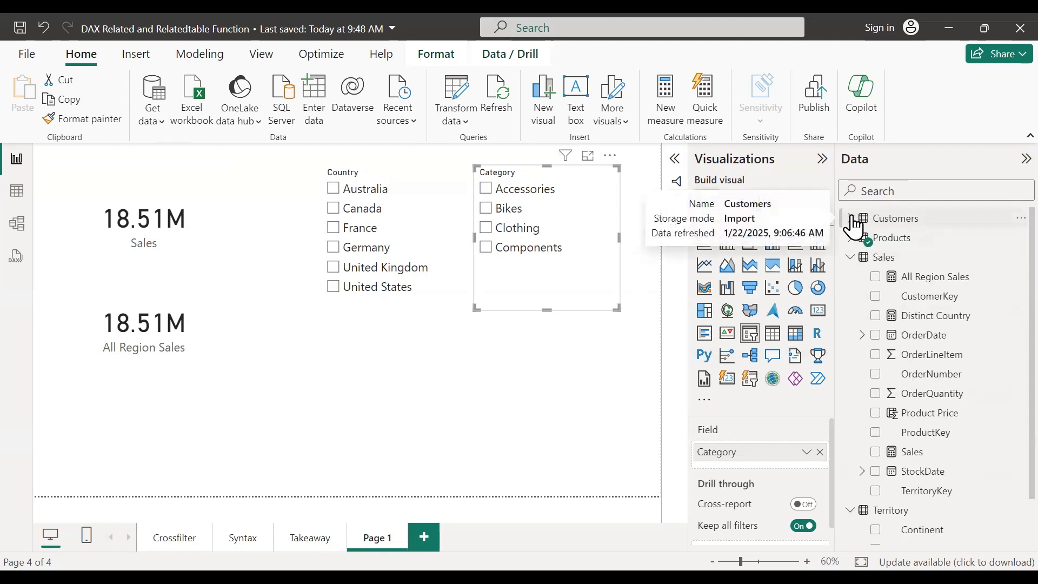
{"action": "left_click", "coordinate": [855, 259]}
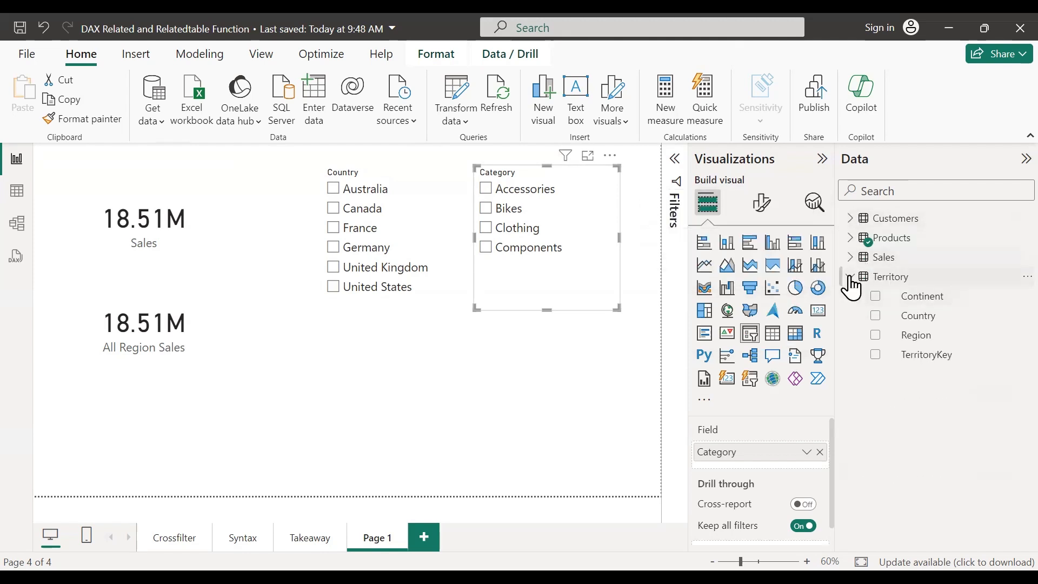
{"action": "left_click", "coordinate": [853, 277]}
Step: Examine the rows and columns of the Customers and Products tables in the table view, and return to the report
{"action": "left_click", "coordinate": [14, 193]}
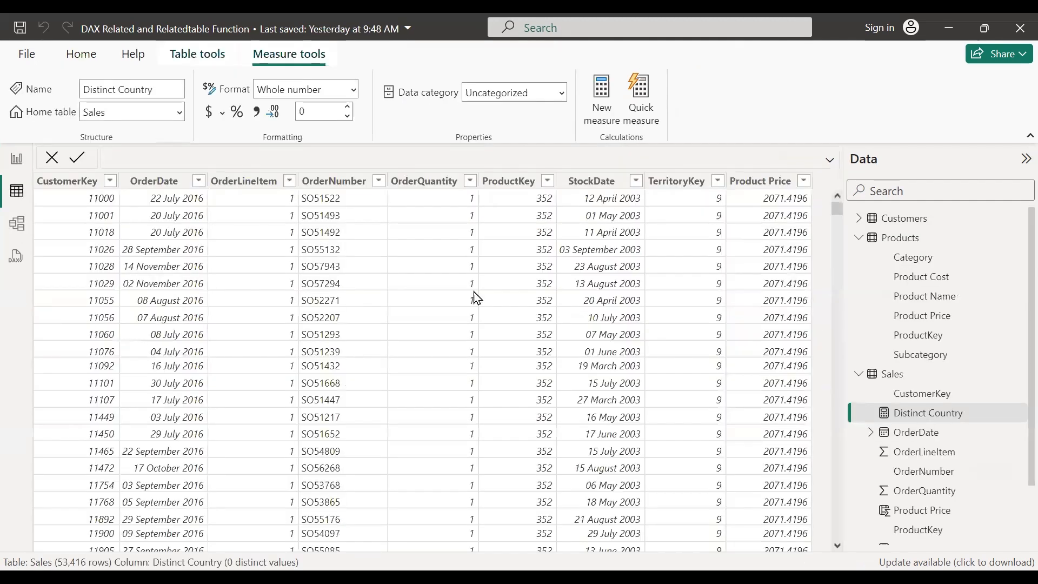
{"action": "left_click", "coordinate": [906, 221]}
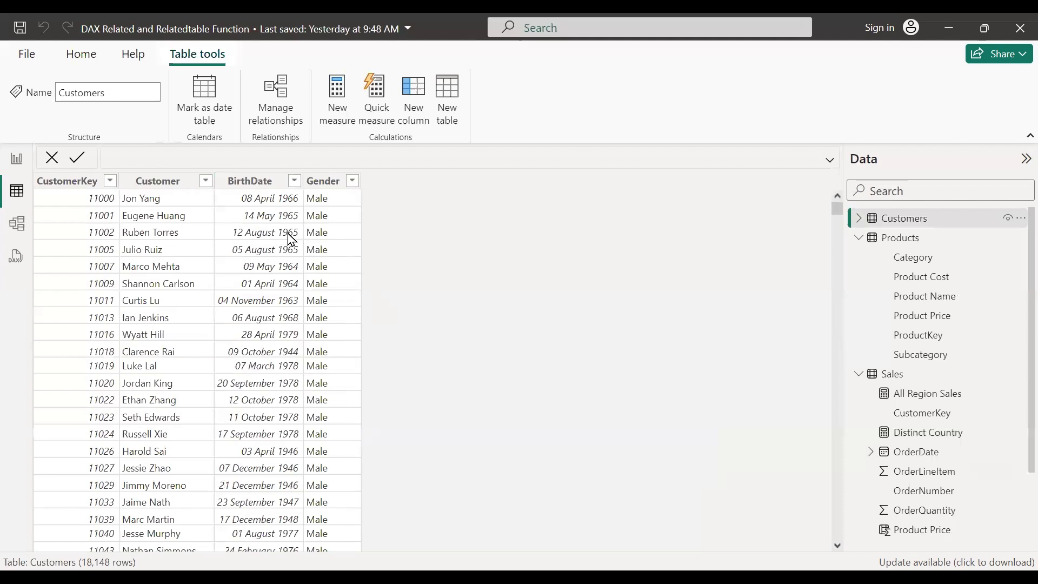
{"action": "left_click", "coordinate": [933, 241]}
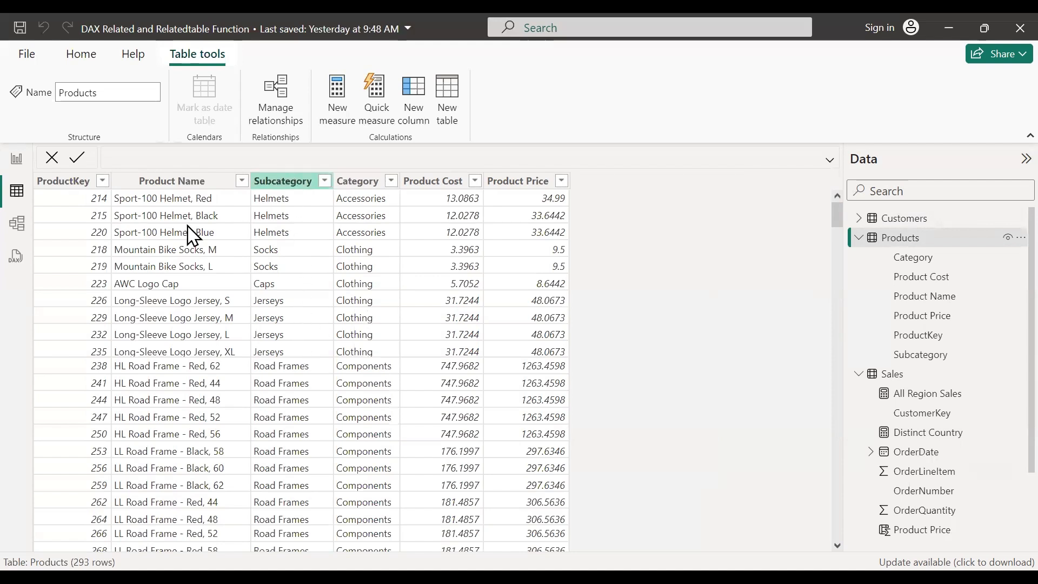
{"action": "left_click", "coordinate": [304, 204]}
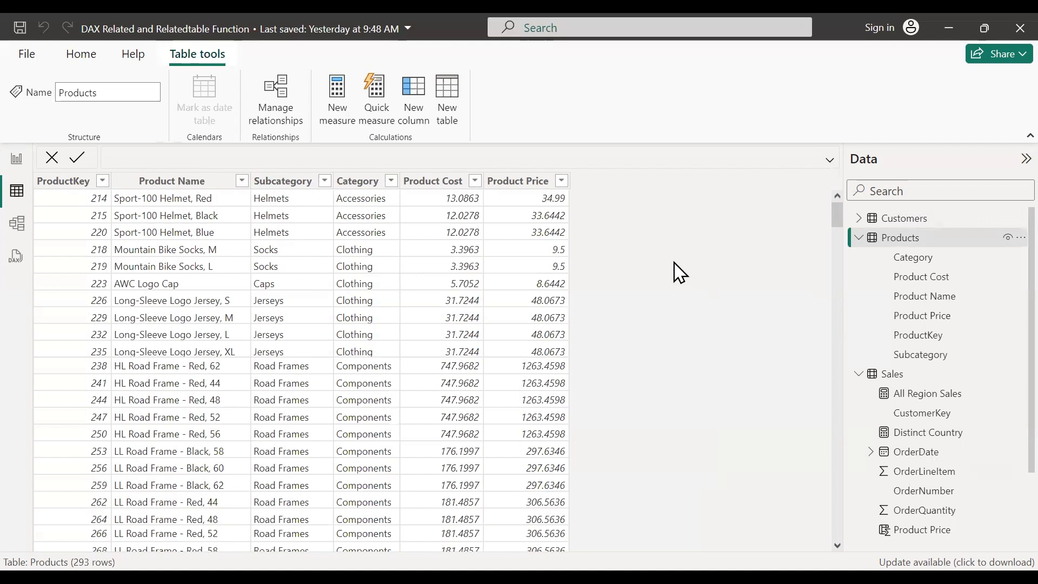
{"action": "left_click", "coordinate": [859, 237]}
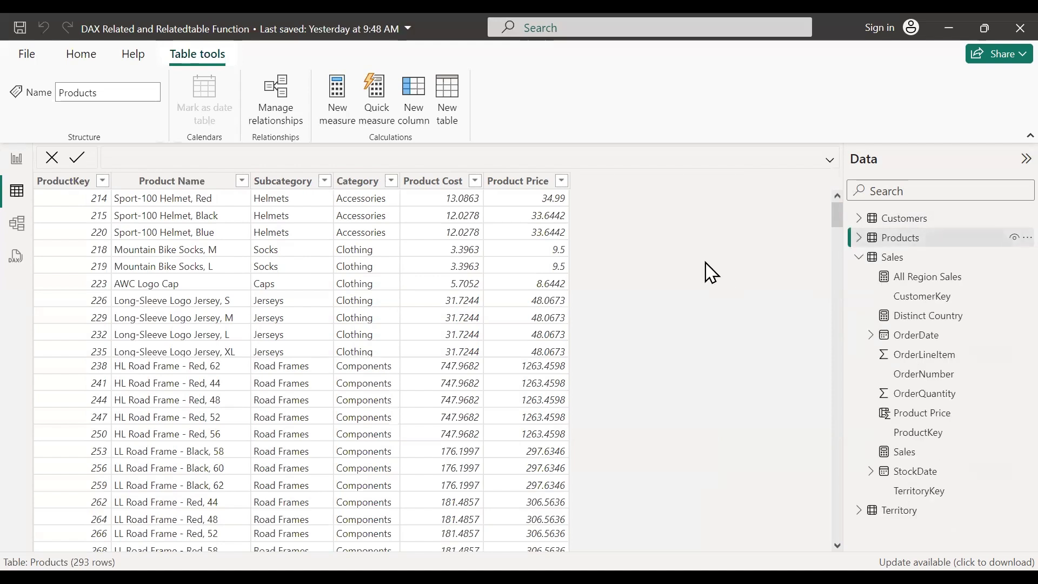
{"action": "left_click", "coordinate": [17, 162]}
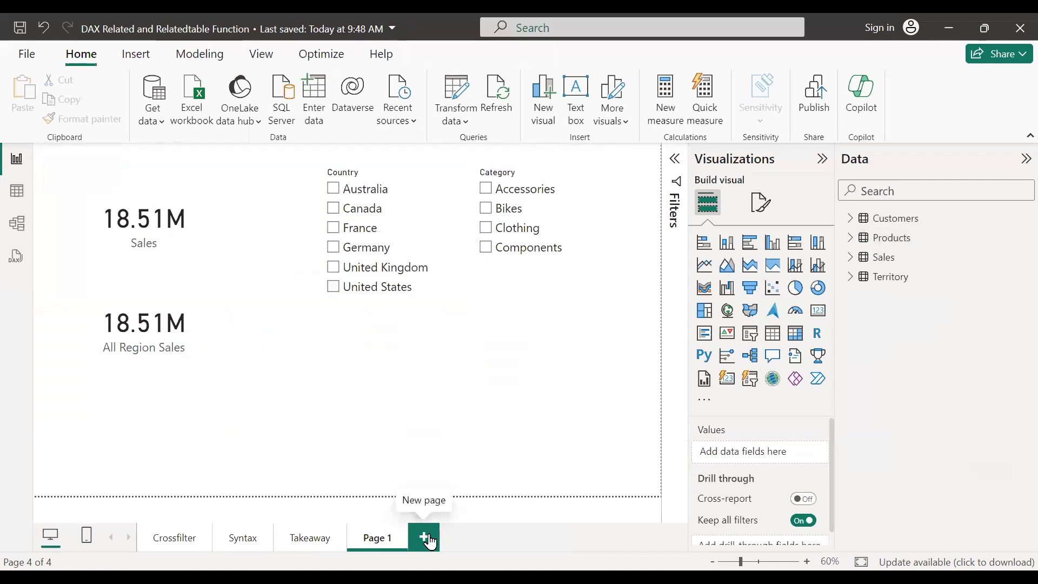
Step: Add a new report page, insert an empty table visual, move it away from the page corner and enlarge it
{"action": "left_click", "coordinate": [425, 537]}
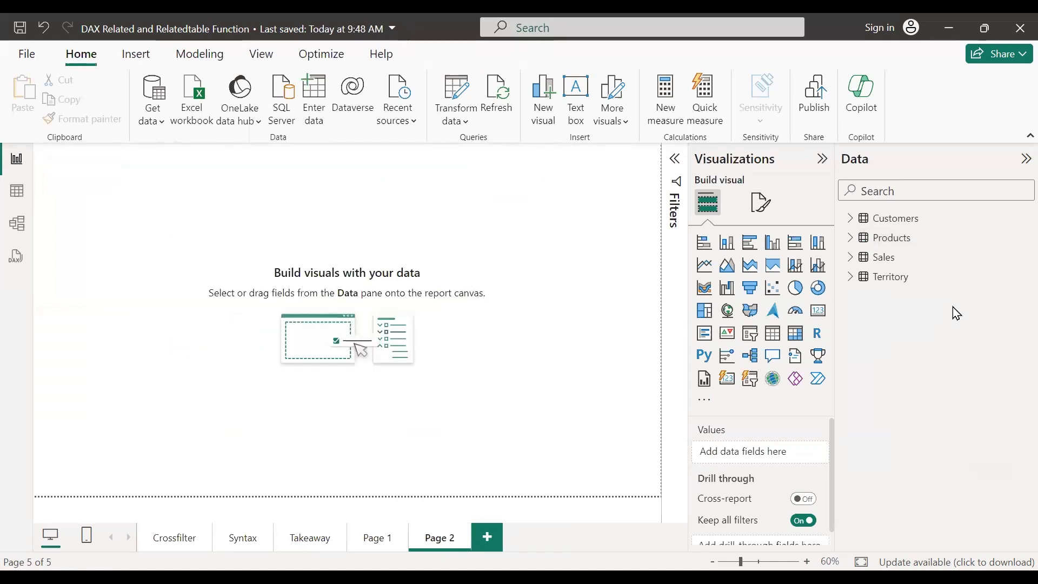
{"action": "left_click", "coordinate": [851, 218]}
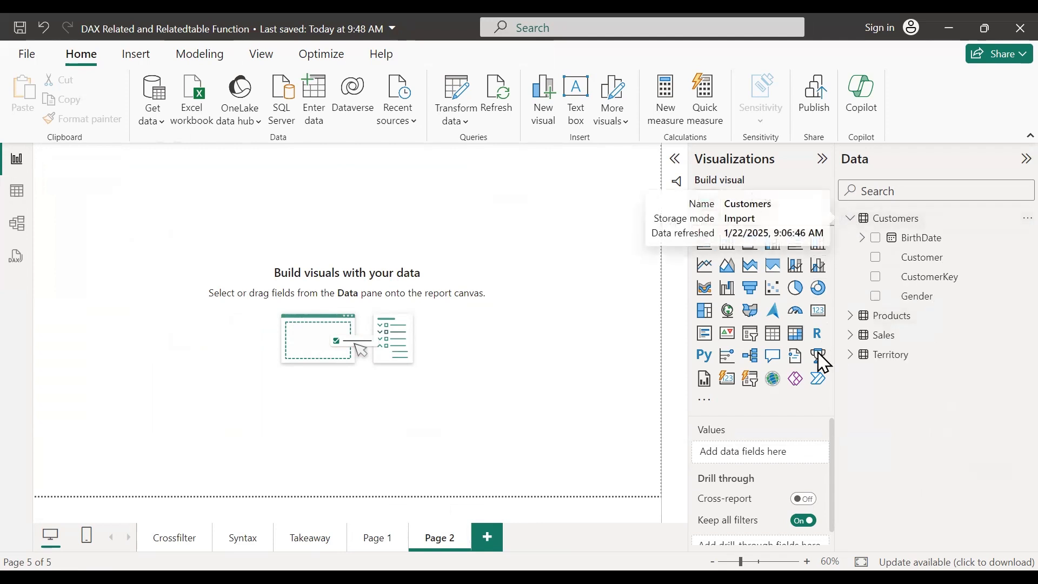
{"action": "left_click", "coordinate": [773, 333]}
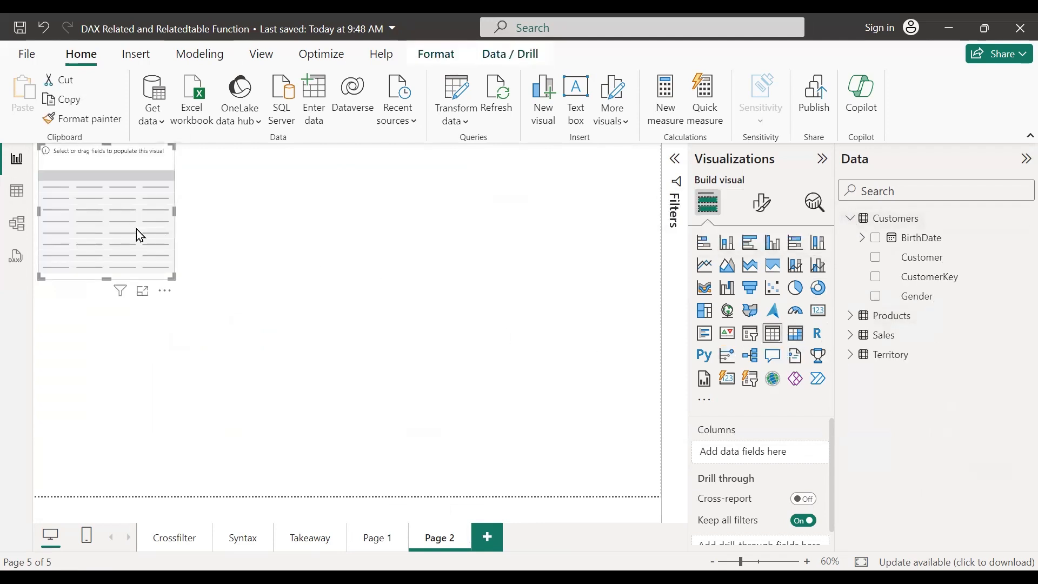
{"action": "left_click_drag", "start_coordinate": [136, 229], "coordinate": [205, 298]}
{"action": "left_click_drag", "start_coordinate": [241, 344], "coordinate": [334, 452]}
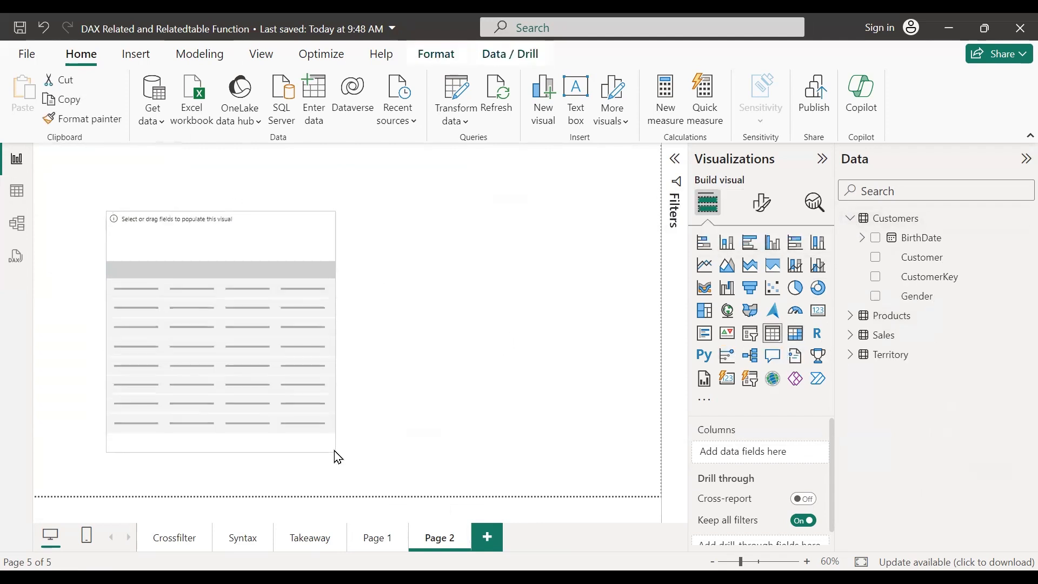
Step: Fill the table with Customer from Customers and Subcategory from Products, and move the table up on the page
{"action": "left_click", "coordinate": [877, 258]}
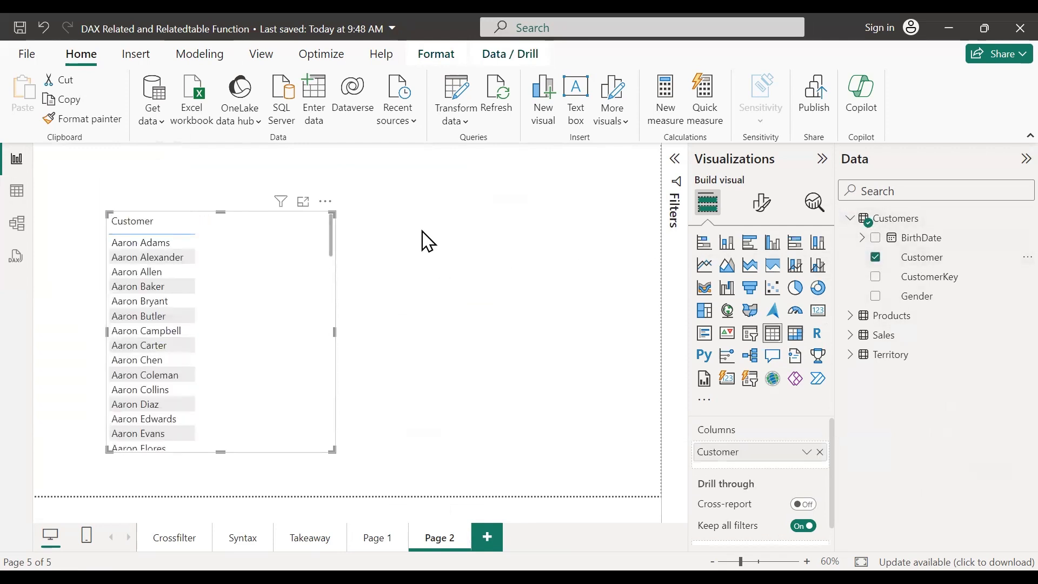
{"action": "left_click", "coordinate": [852, 317]}
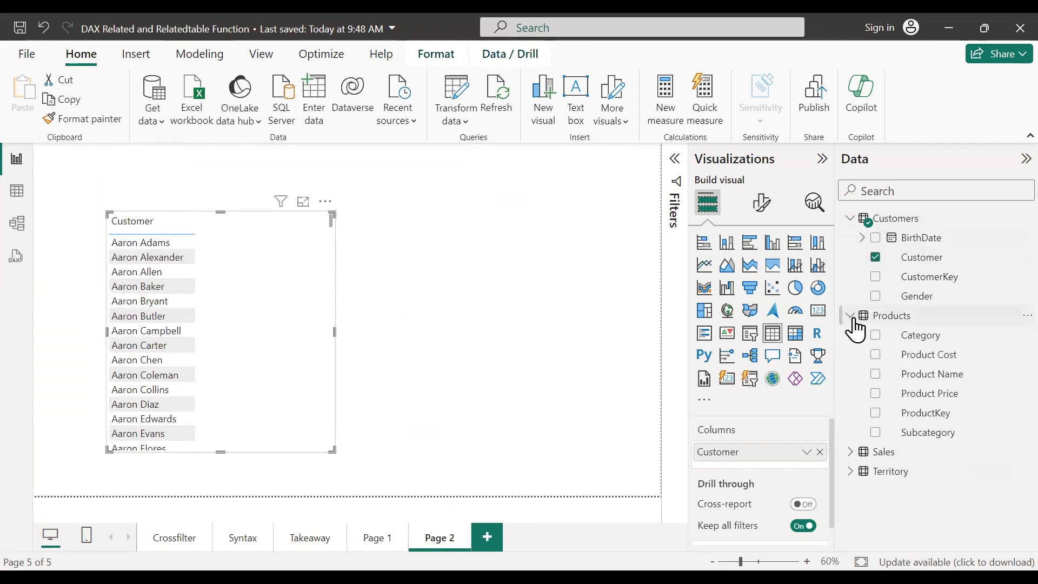
{"action": "left_click", "coordinate": [876, 433]}
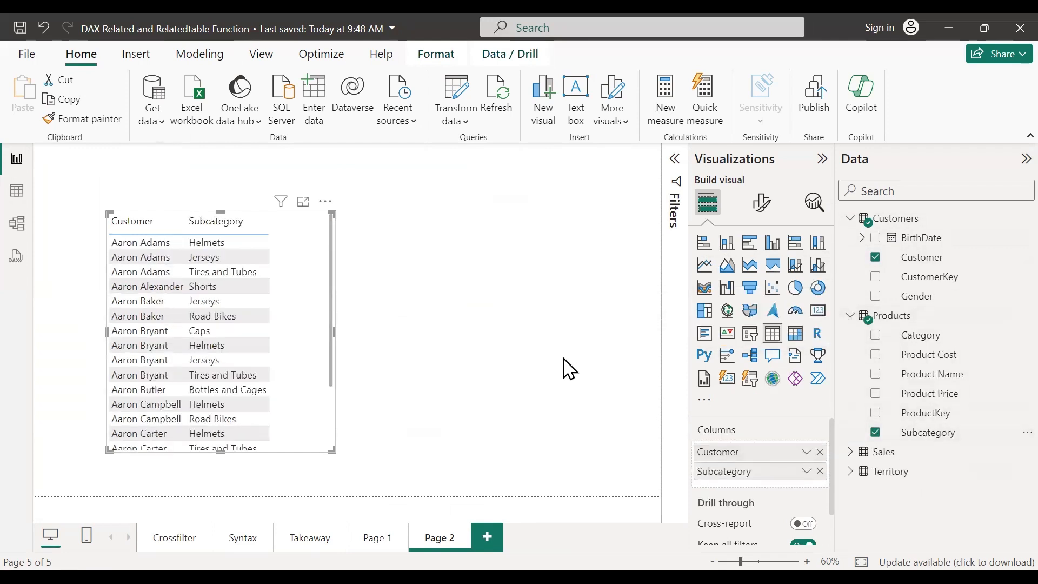
{"action": "left_click_drag", "start_coordinate": [328, 208], "coordinate": [339, 161]}
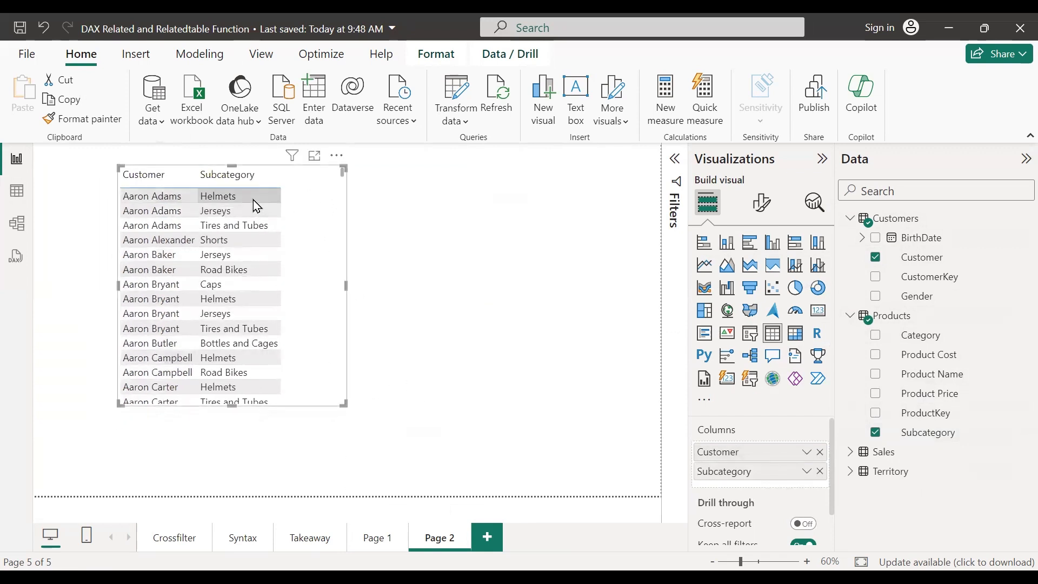
Step: Summarize the table's Subcategory column as Count (Distinct) and check the counts across the customers
{"action": "left_click", "coordinate": [808, 472]}
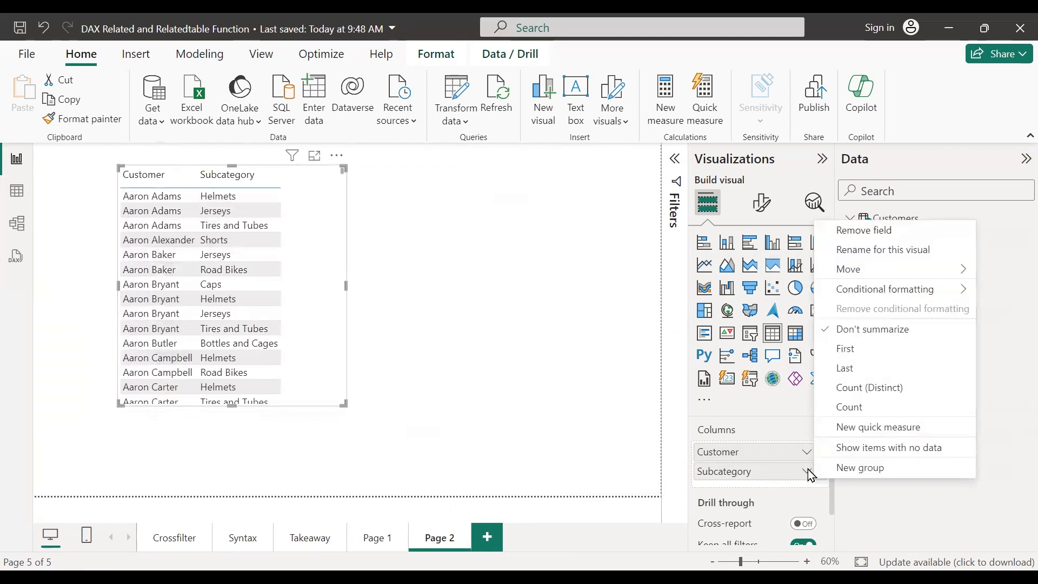
{"action": "left_click", "coordinate": [868, 392]}
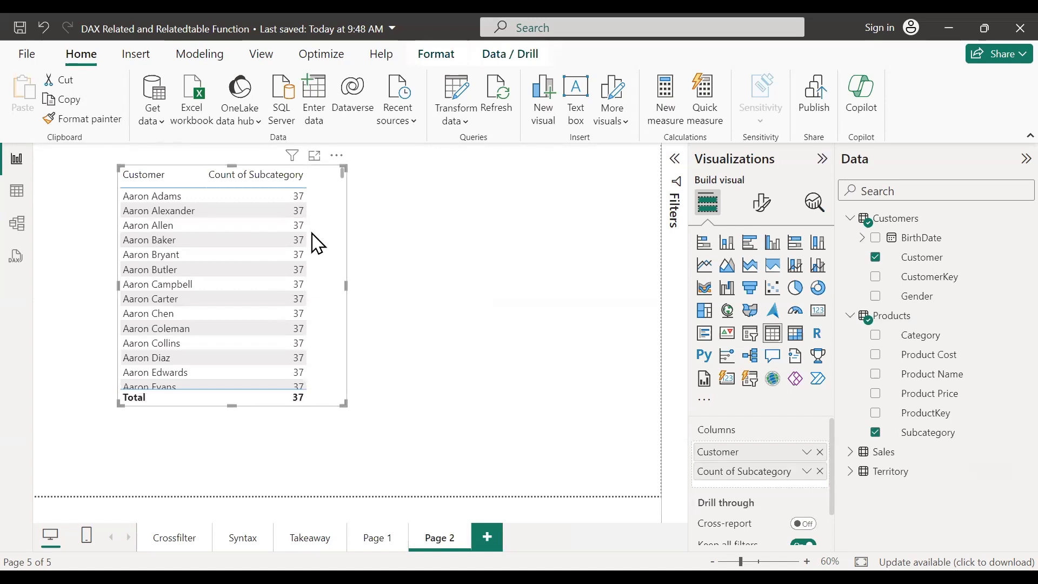
{"action": "scroll", "coordinate": [322, 260], "scroll_direction": "down", "scroll_amount": 5}
{"action": "scroll", "coordinate": [328, 293], "scroll_direction": "up", "scroll_amount": 5}
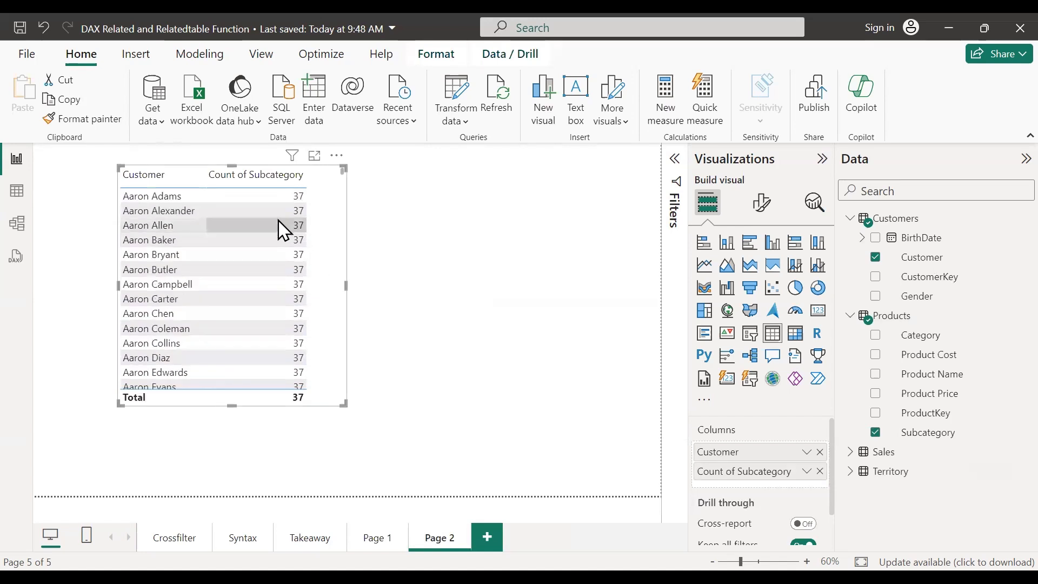
{"action": "scroll", "coordinate": [323, 269], "scroll_direction": "down", "scroll_amount": 3}
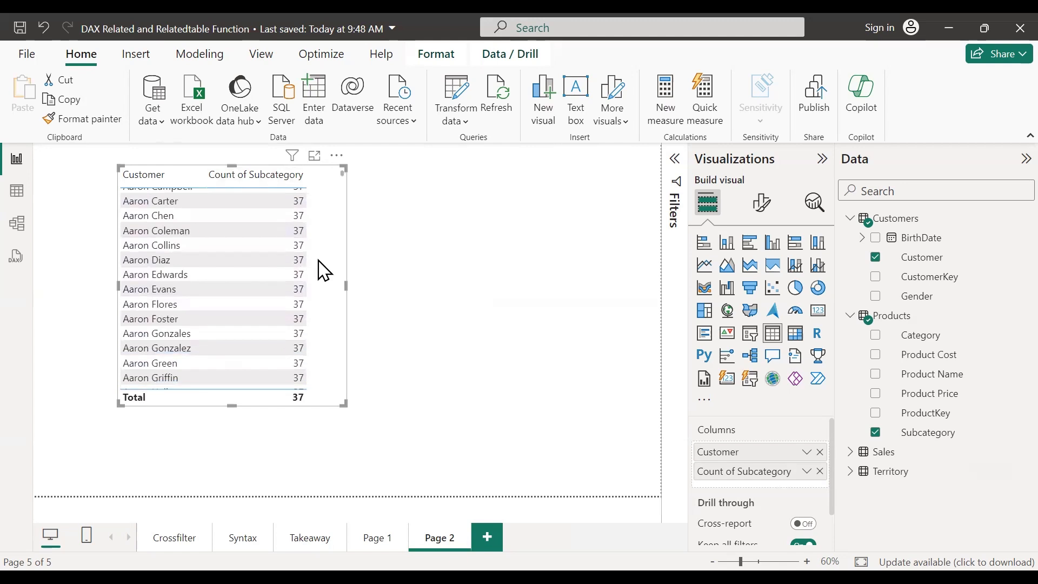
{"action": "scroll", "coordinate": [325, 271], "scroll_direction": "up", "scroll_amount": 3}
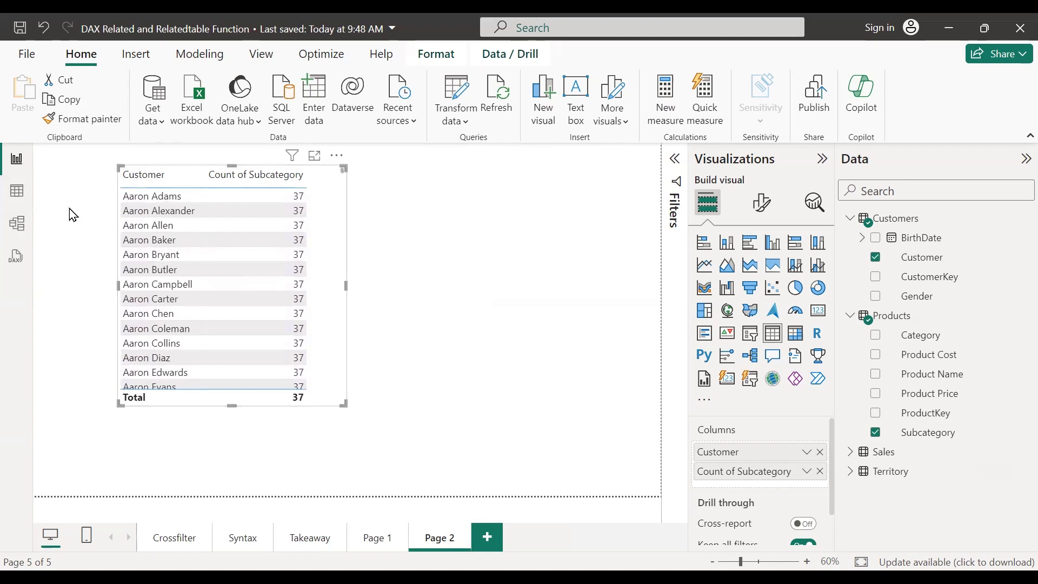
Step: Trace in the data model how filters flow from Customers and Products to Sales and between Customers and Products
{"action": "left_click", "coordinate": [17, 223]}
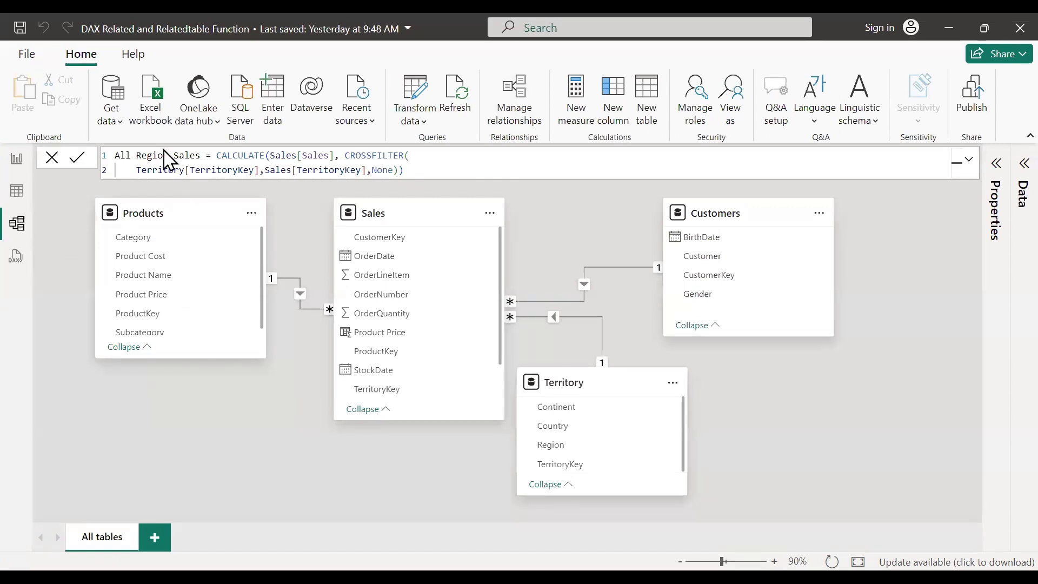
{"action": "left_click_drag", "start_coordinate": [656, 251], "coordinate": [498, 286]}
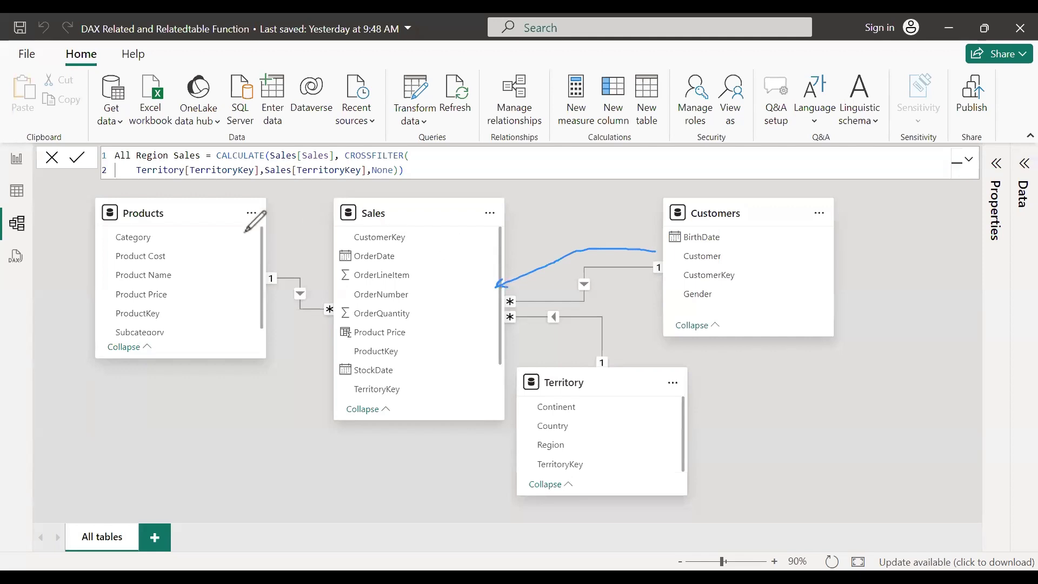
{"action": "left_click_drag", "start_coordinate": [263, 258], "coordinate": [324, 296]}
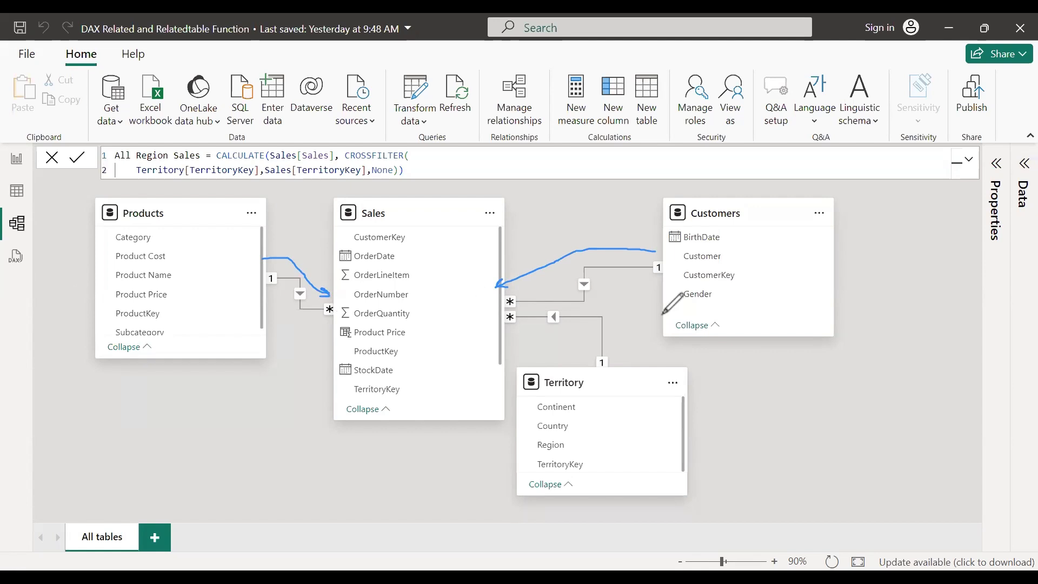
{"action": "mouse_move", "coordinate": [663, 313]}
{"action": "left_mouse_down"}
{"action": "mouse_move", "coordinate": [381, 371]}
{"action": "mouse_move", "coordinate": [267, 339]}
{"action": "mouse_move", "coordinate": [266, 349]}
{"action": "mouse_move", "coordinate": [287, 339]}
{"action": "left_mouse_up"}
{"action": "mouse_move", "coordinate": [447, 359]}
{"action": "left_mouse_down"}
{"action": "mouse_move", "coordinate": [457, 377]}
{"action": "mouse_move", "coordinate": [446, 379]}
{"action": "left_mouse_up"}
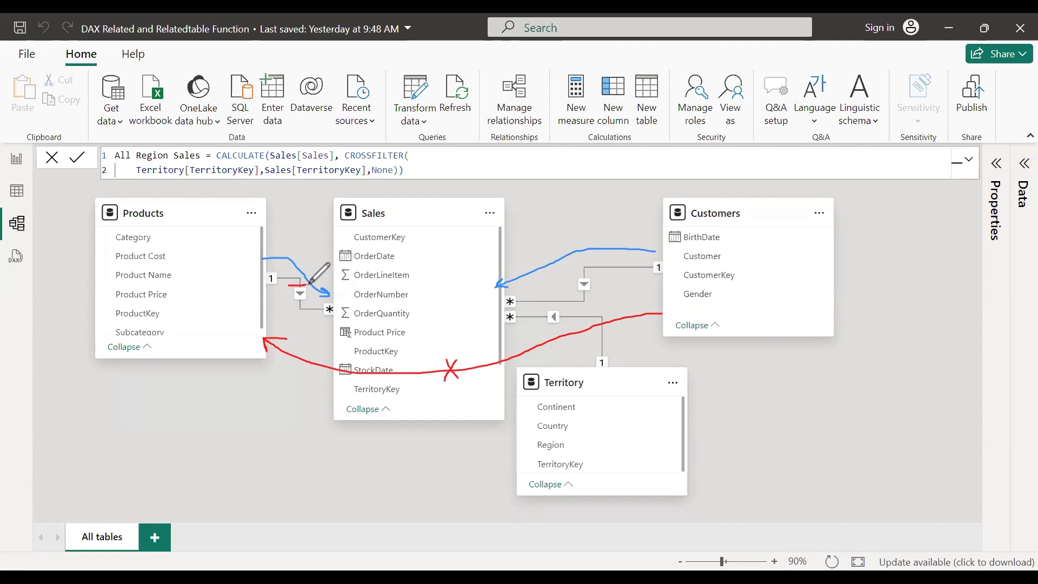
{"action": "mouse_move", "coordinate": [295, 282]}
{"action": "left_mouse_down"}
{"action": "mouse_move", "coordinate": [309, 290]}
{"action": "mouse_move", "coordinate": [303, 305]}
{"action": "mouse_move", "coordinate": [291, 297]}
{"action": "left_mouse_up"}
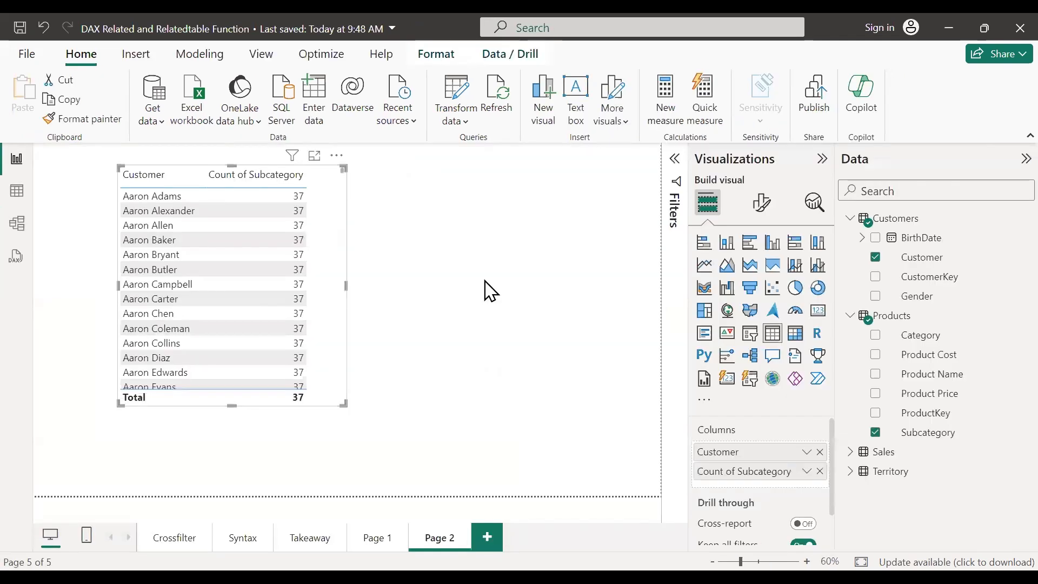
Step: Create a new measure in the Sales table named Distinct Subcategory Sales and begin its formula with CALCULATE
{"action": "left_click", "coordinate": [485, 289]}
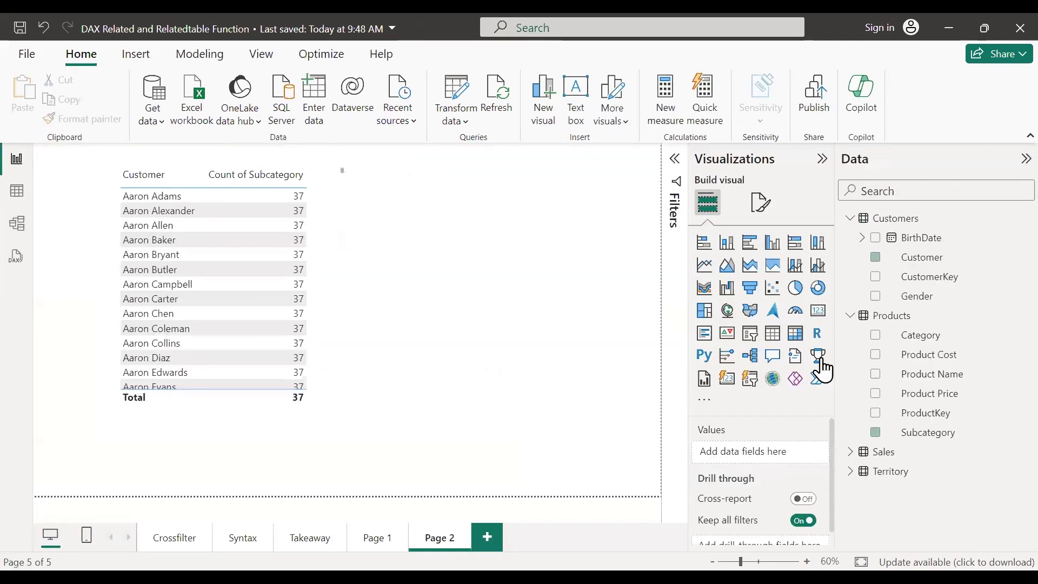
{"action": "left_click", "coordinate": [881, 456]}
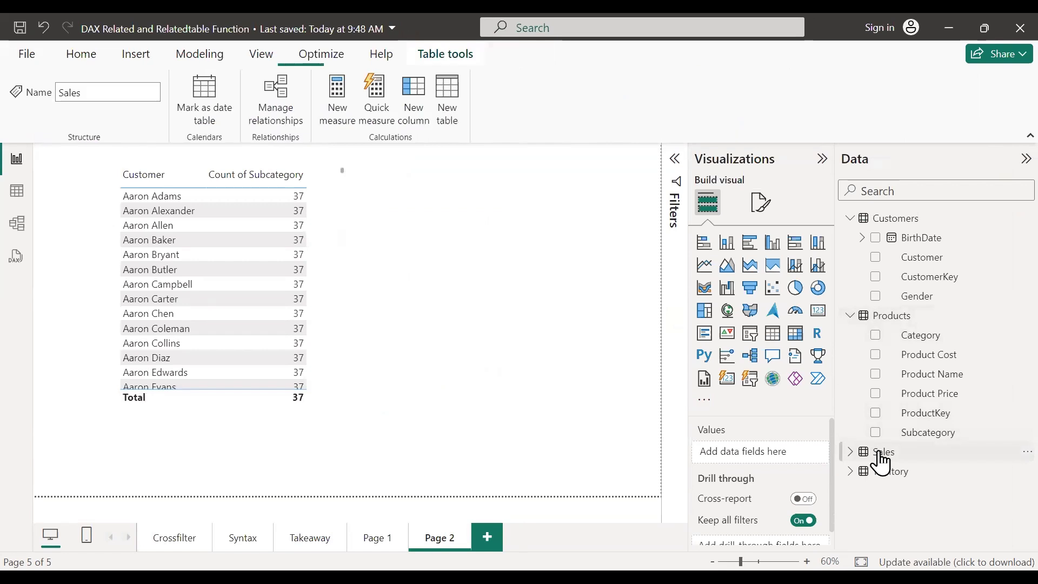
{"action": "left_click", "coordinate": [849, 455]}
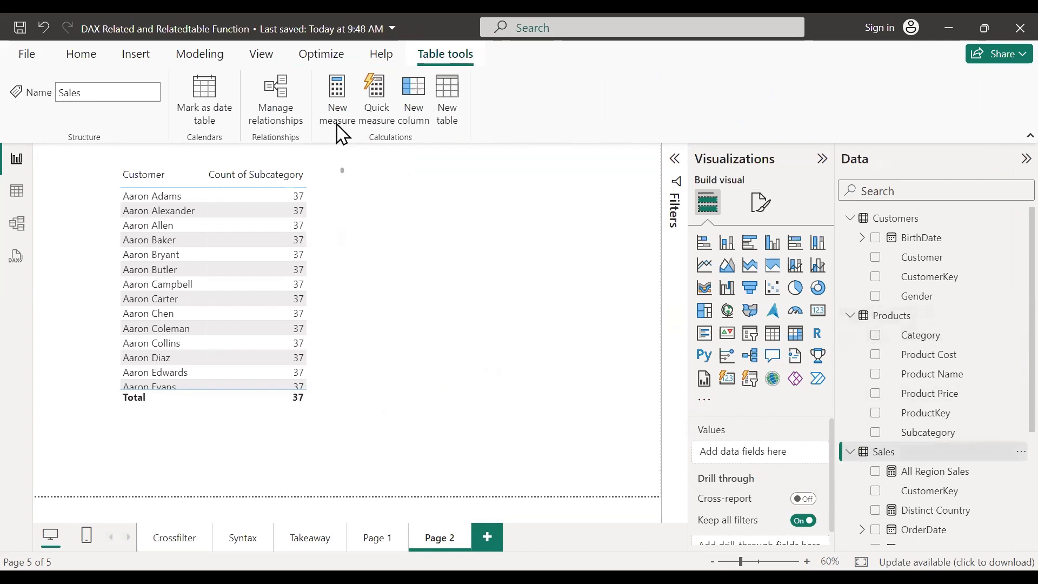
{"action": "left_click", "coordinate": [337, 93]}
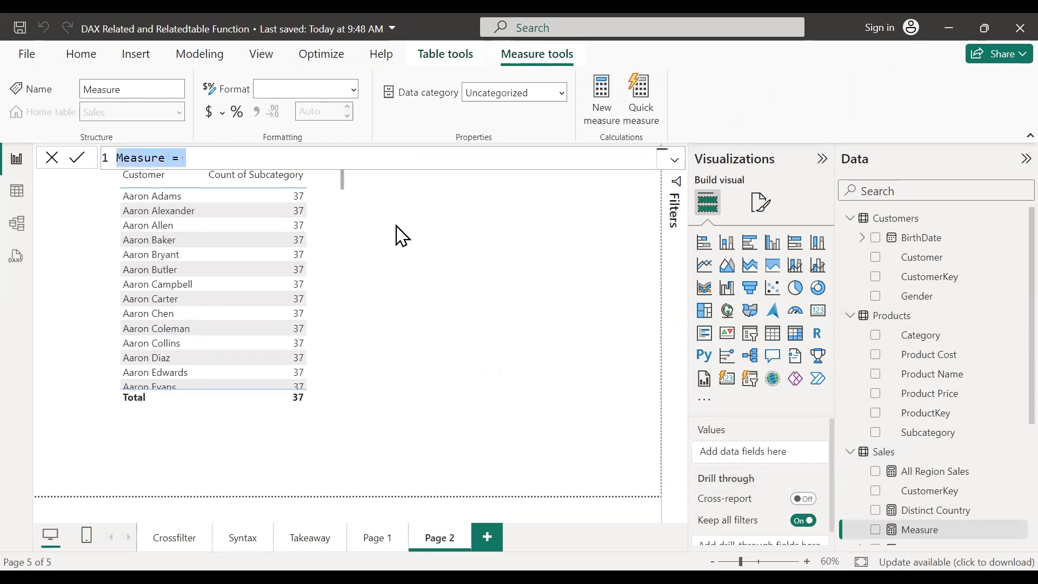
{"action": "type", "text": "Dis"}
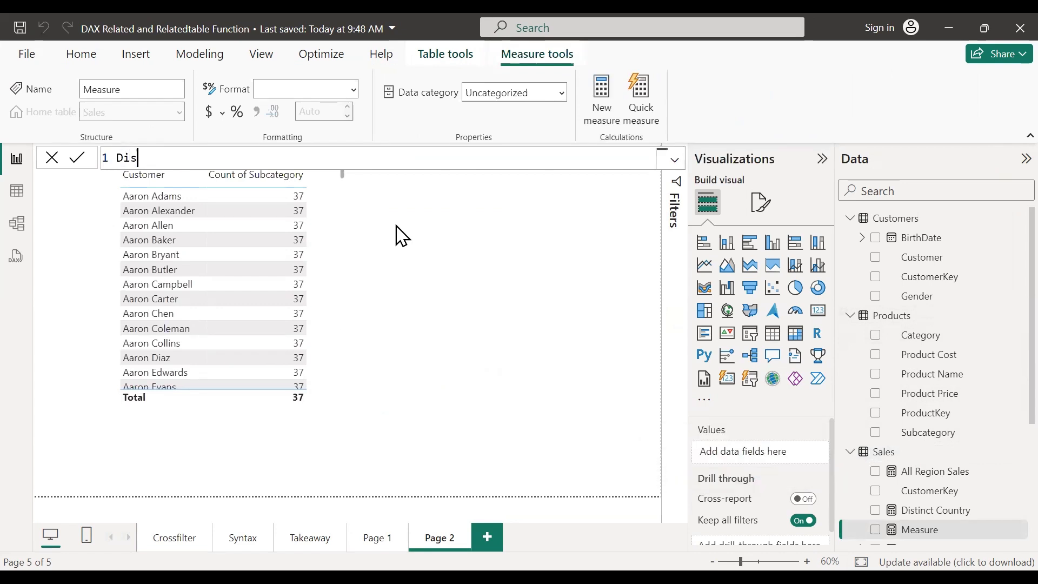
{"action": "type", "text": "tinct Subcateogry"}
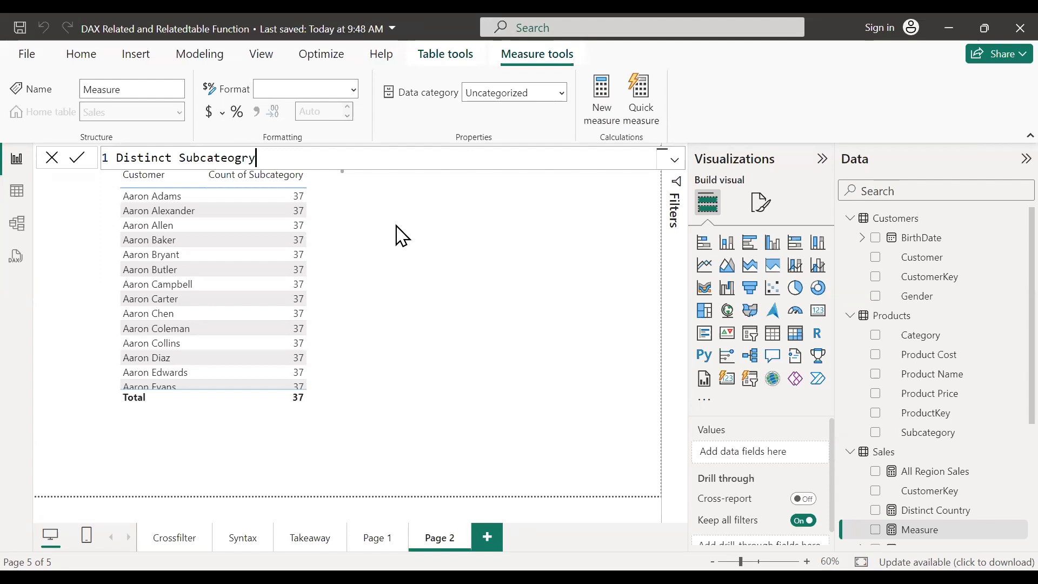
{"action": "key", "text": "BackSpace"}
{"action": "key", "text": "BackSpace"}
{"action": "key", "text": "BackSpace"}
{"action": "key", "text": "BackSpace"}
{"action": "key", "text": "BackSpace"}
{"action": "type", "text": "egory Sales = Cal"}
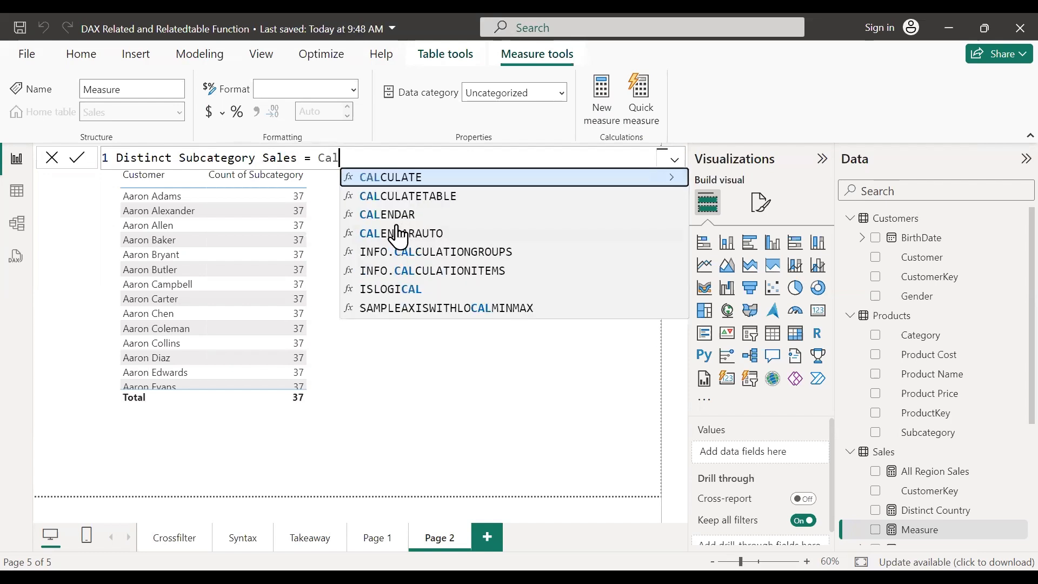
{"action": "key", "text": "Tab"}
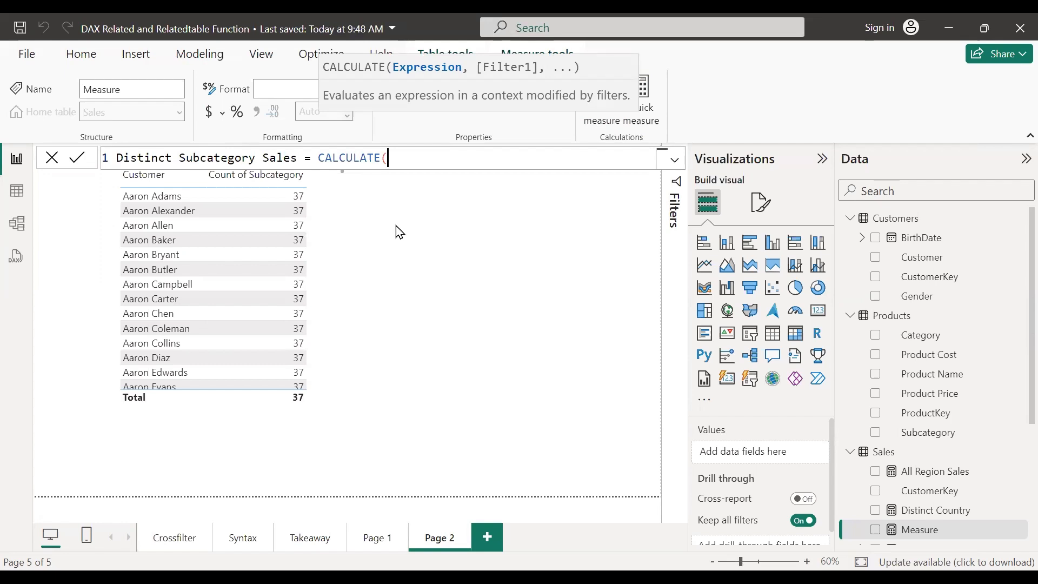
Step: Enter DISTINCTCOUNT(Products[Subcategory]) as the CALCULATE expression of the measure
{"action": "type", "text": "di"}
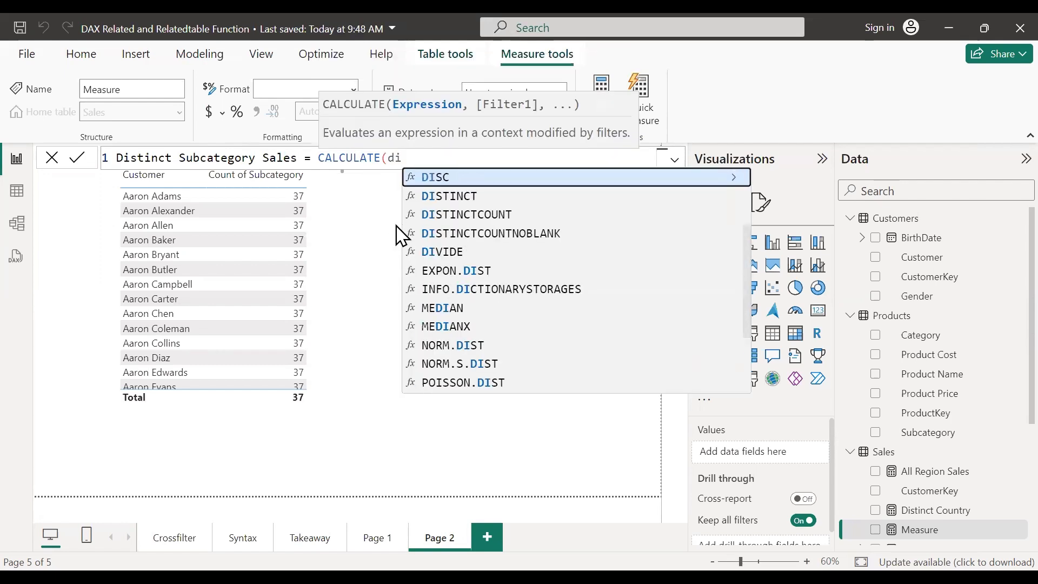
{"action": "key", "text": "Down"}
{"action": "key", "text": "Tab"}
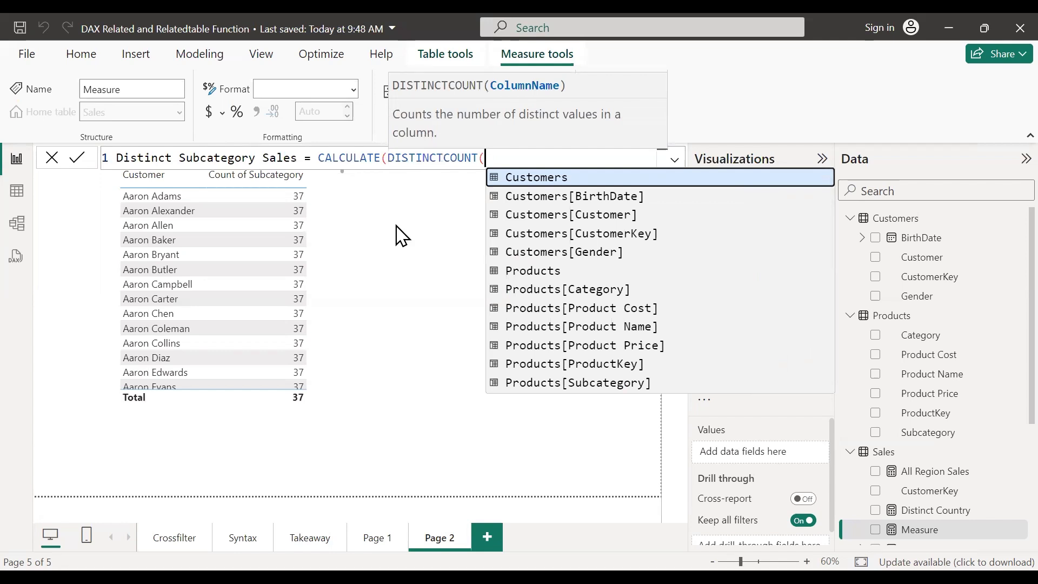
{"action": "type", "text": "su"}
{"action": "key", "text": "Tab"}
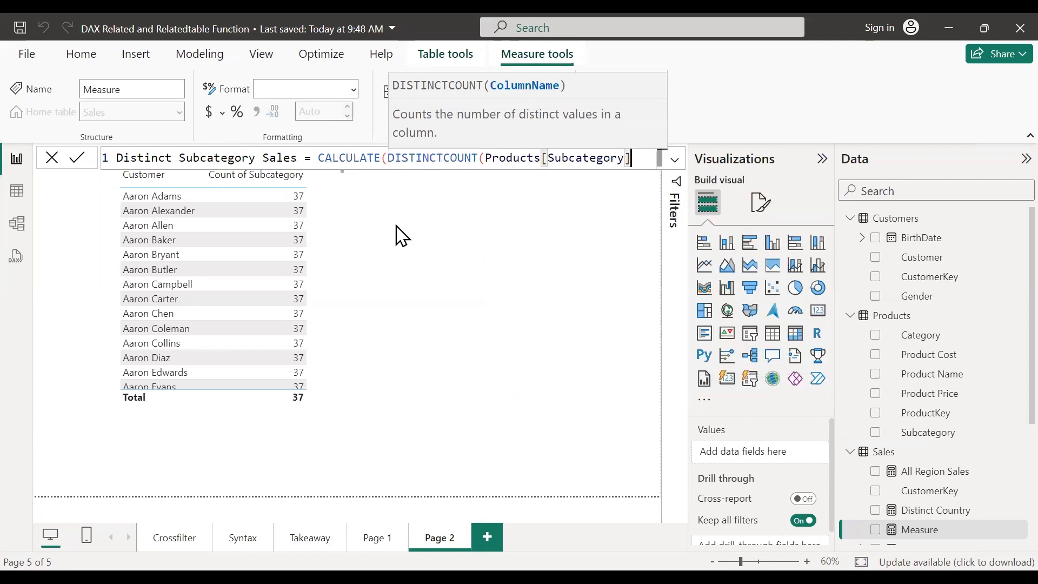
{"action": "type", "text": ")"}
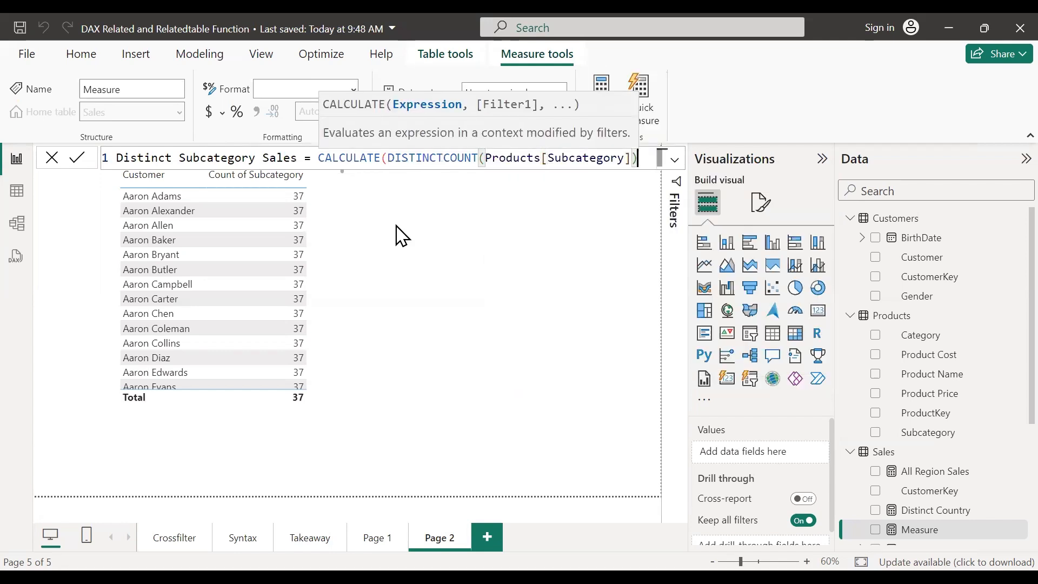
Step: Add a CROSSFILTER argument on a new formula line, with Products[ProductKey] as its first column
{"action": "key", "text": "shift+Return"}
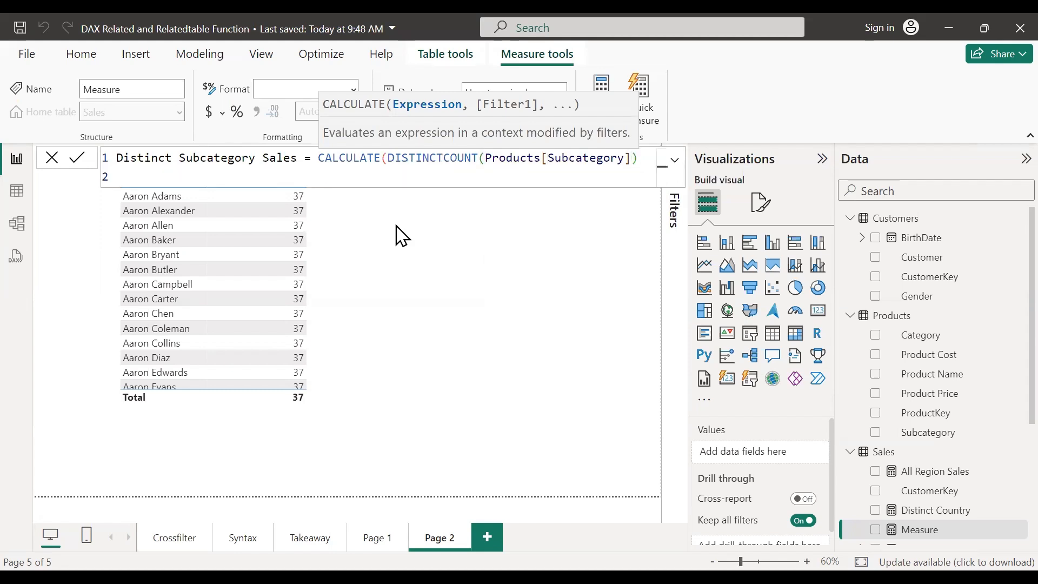
{"action": "type", "text": ","}
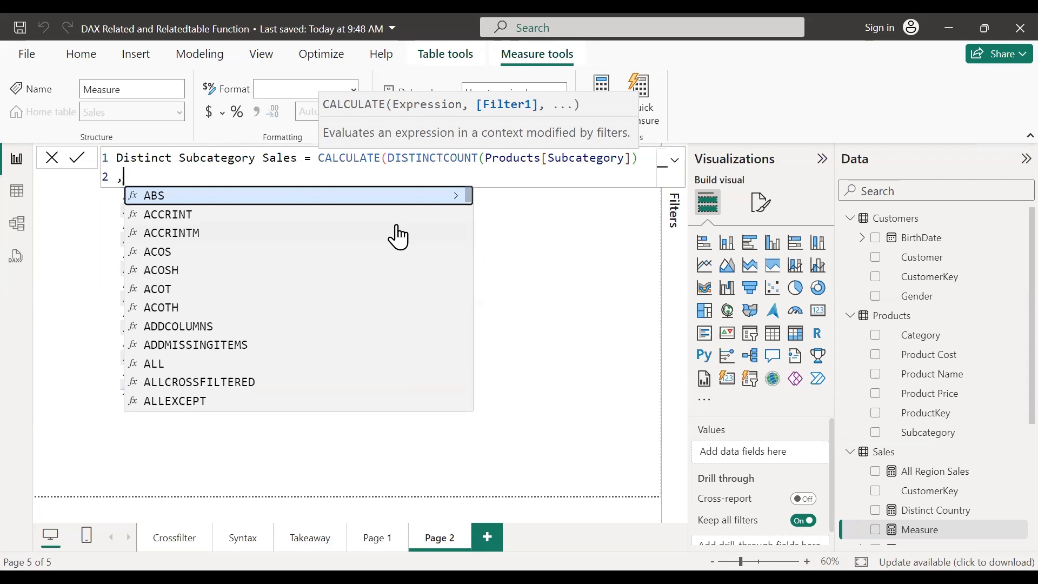
{"action": "type", "text": " cro"}
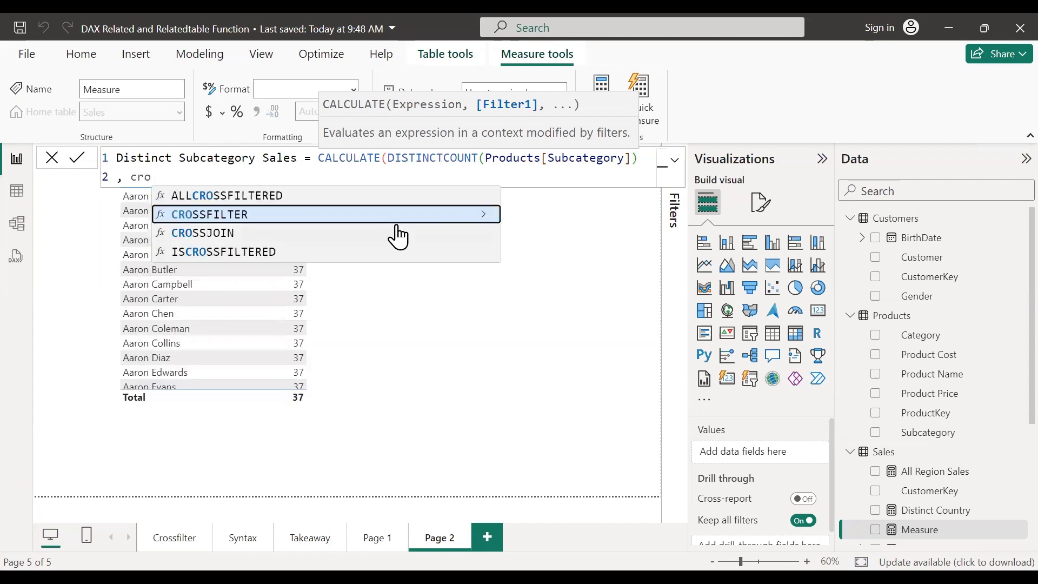
{"action": "key", "text": "Tab"}
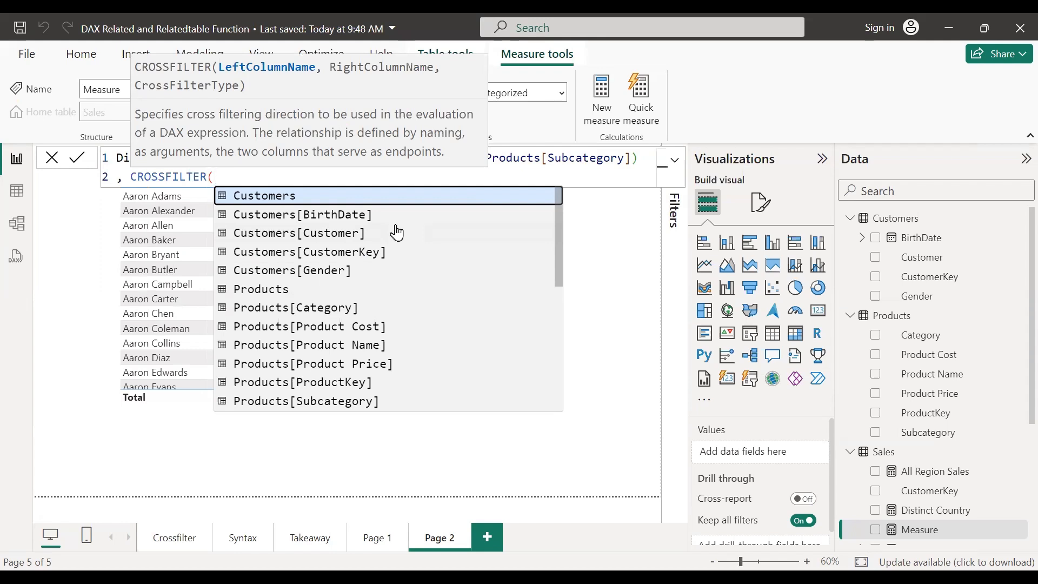
{"action": "type", "text": "product"}
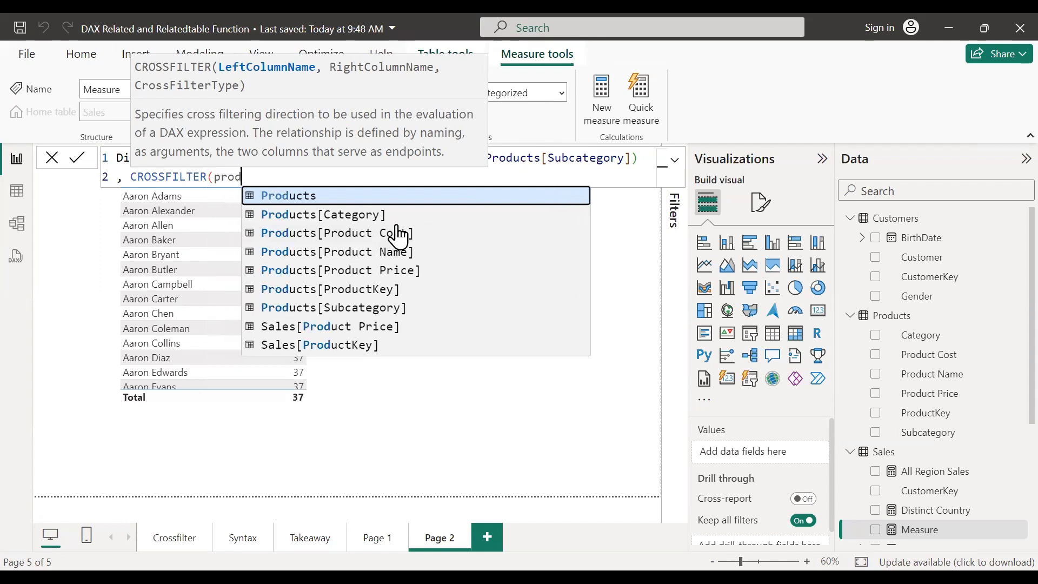
{"action": "key", "text": "Down"}
{"action": "key", "text": "Down"}
{"action": "key", "text": "Down"}
{"action": "key", "text": "Down"}
{"action": "key", "text": "Down"}
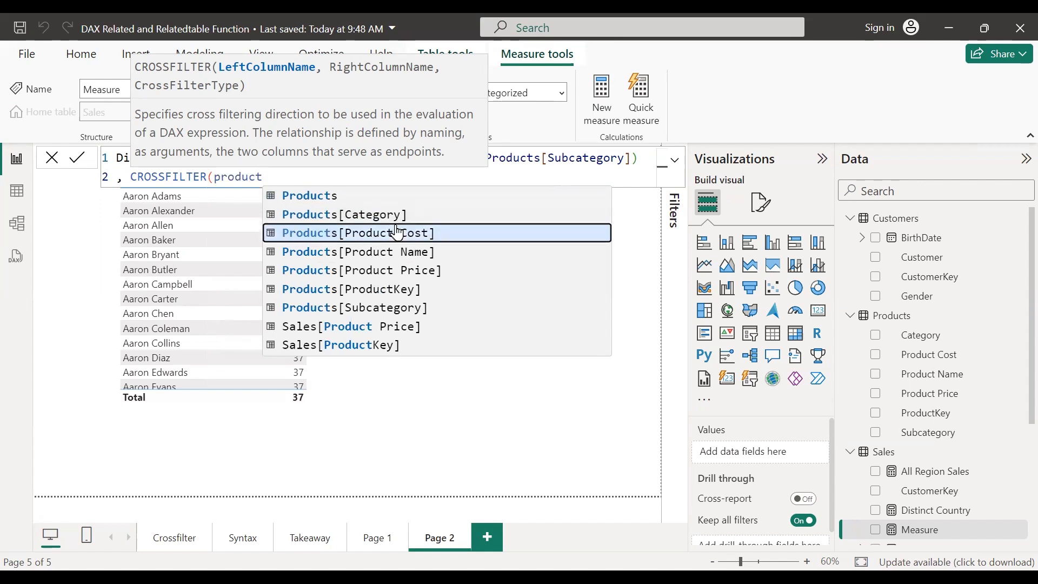
{"action": "key", "text": "Tab"}
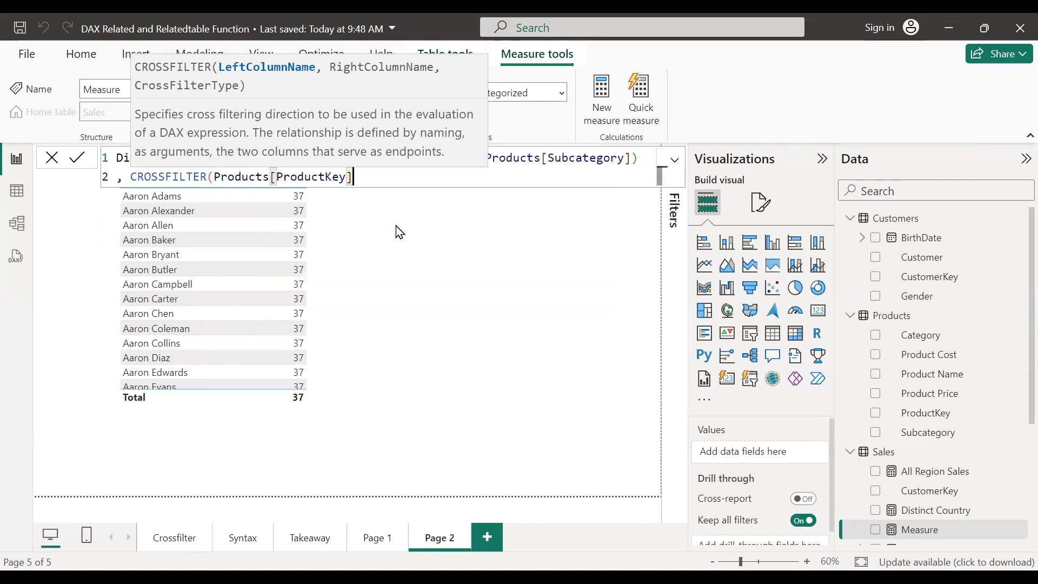
Step: Complete CROSSFILTER with Sales[ProductKey] and the filter type Both, close both functions and commit the measure
{"action": "type", "text": ","}
{"action": "type", "text": "sales"}
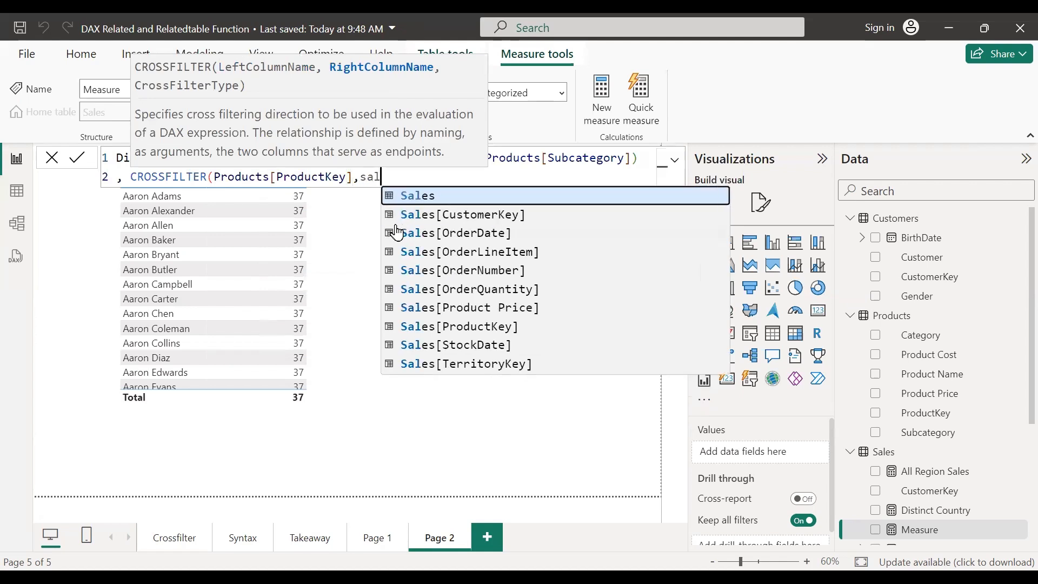
{"action": "key", "text": "Down"}
{"action": "key", "text": "Down"}
{"action": "key", "text": "Down"}
{"action": "key", "text": "Down"}
{"action": "key", "text": "Down"}
{"action": "key", "text": "Down"}
{"action": "key", "text": "Down"}
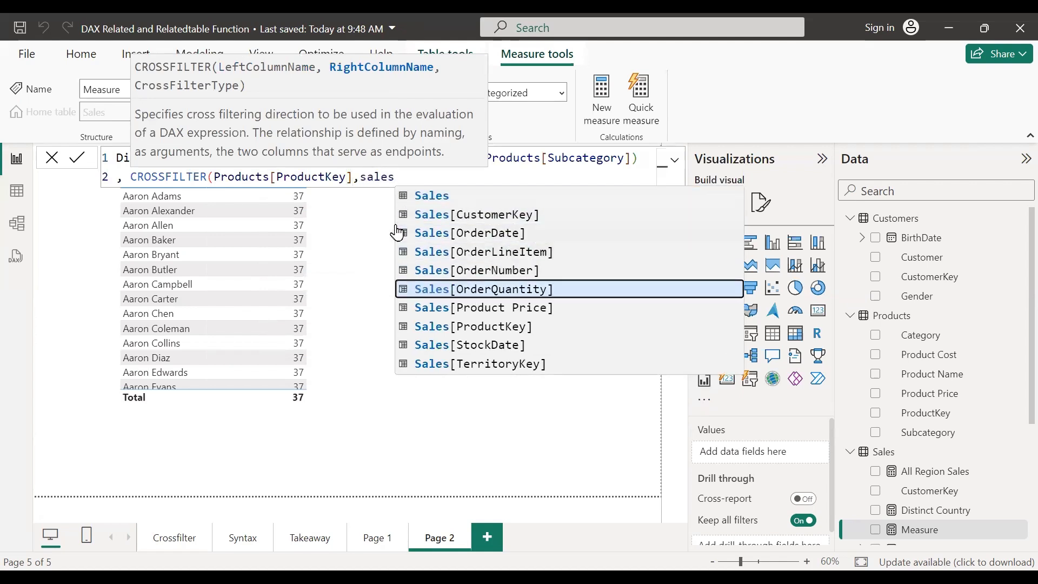
{"action": "key", "text": "Tab"}
{"action": "type", "text": ","}
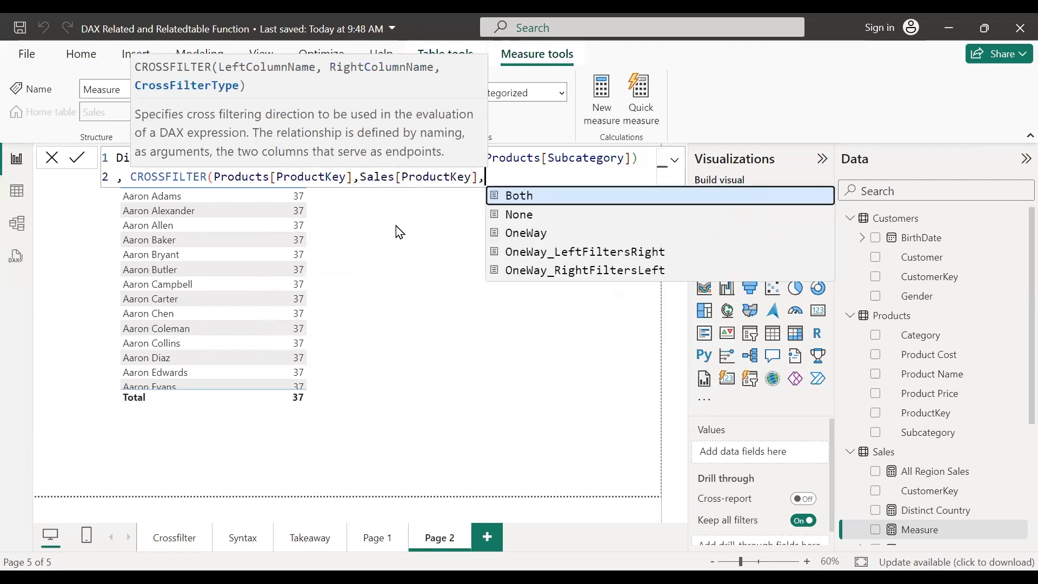
{"action": "key", "text": "Tab"}
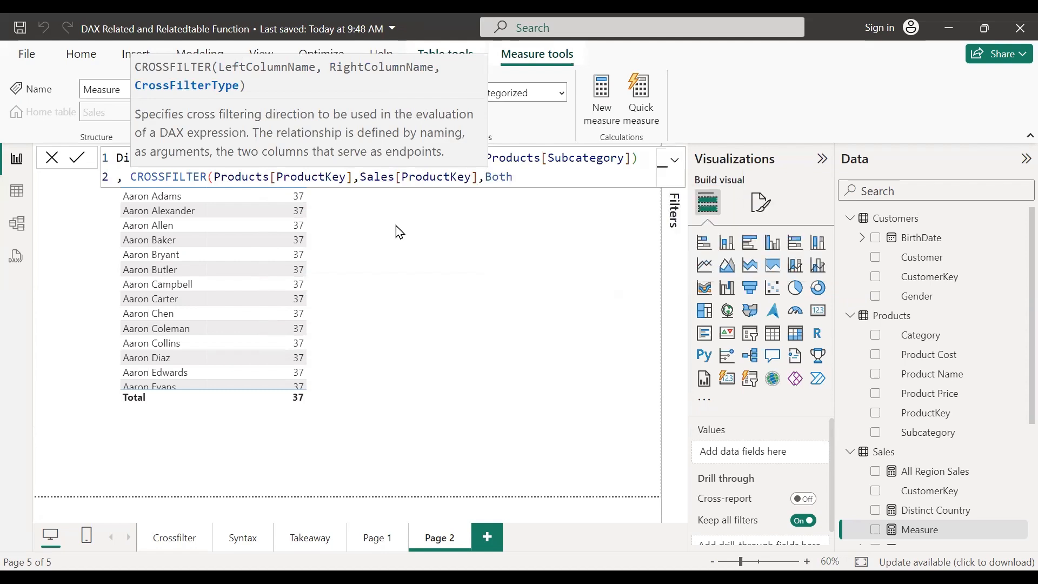
{"action": "type", "text": ")"}
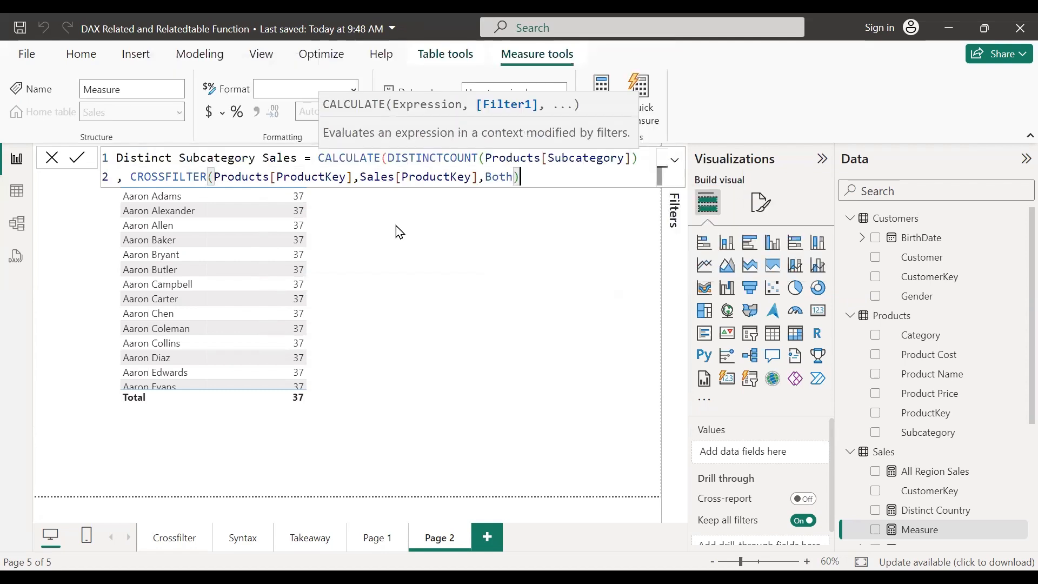
{"action": "type", "text": ")"}
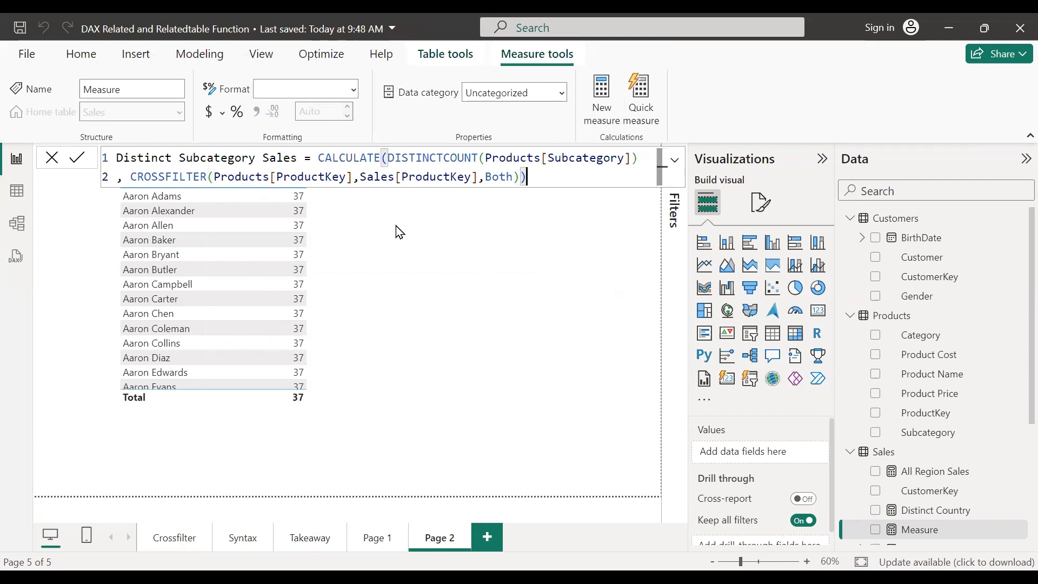
{"action": "key", "text": "Return"}
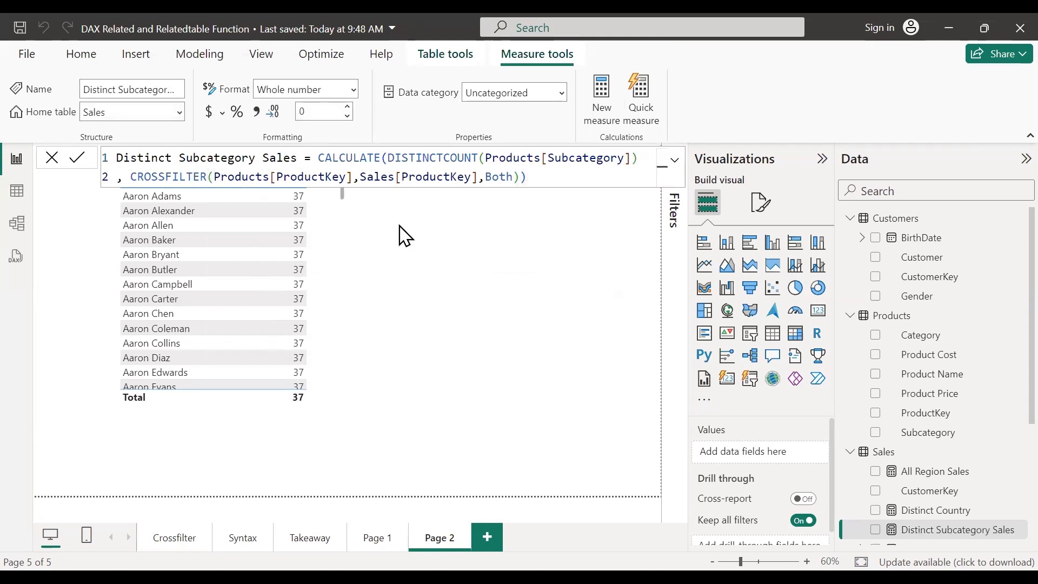
Step: Add the Distinct Subcategory Sales measure to the customer table and enlarge the table to fit all its columns
{"action": "left_click", "coordinate": [320, 398]}
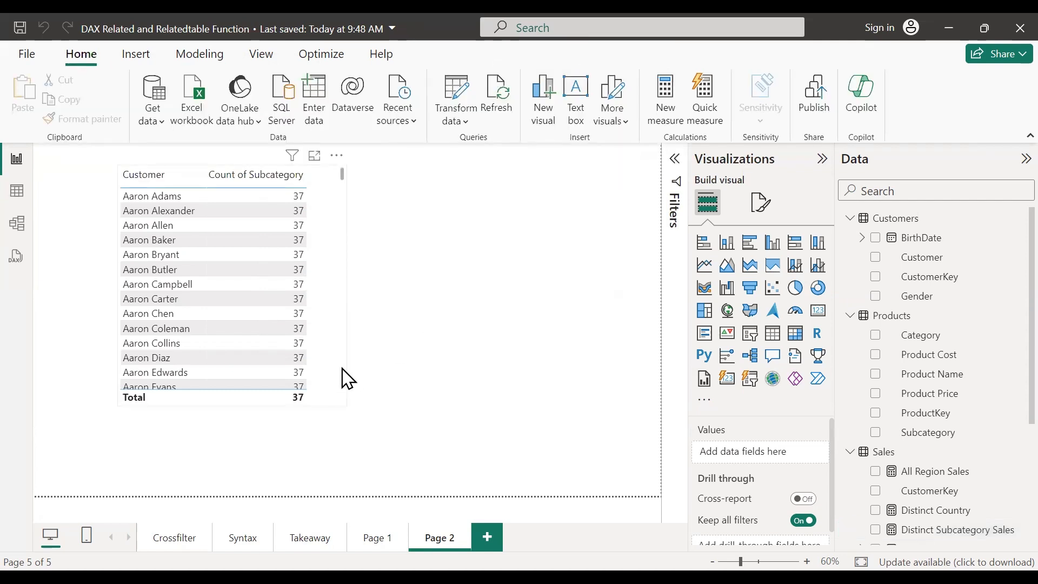
{"action": "scroll", "coordinate": [343, 379], "scroll_direction": "down", "scroll_amount": 5}
{"action": "left_click_drag", "start_coordinate": [346, 403], "coordinate": [418, 442]}
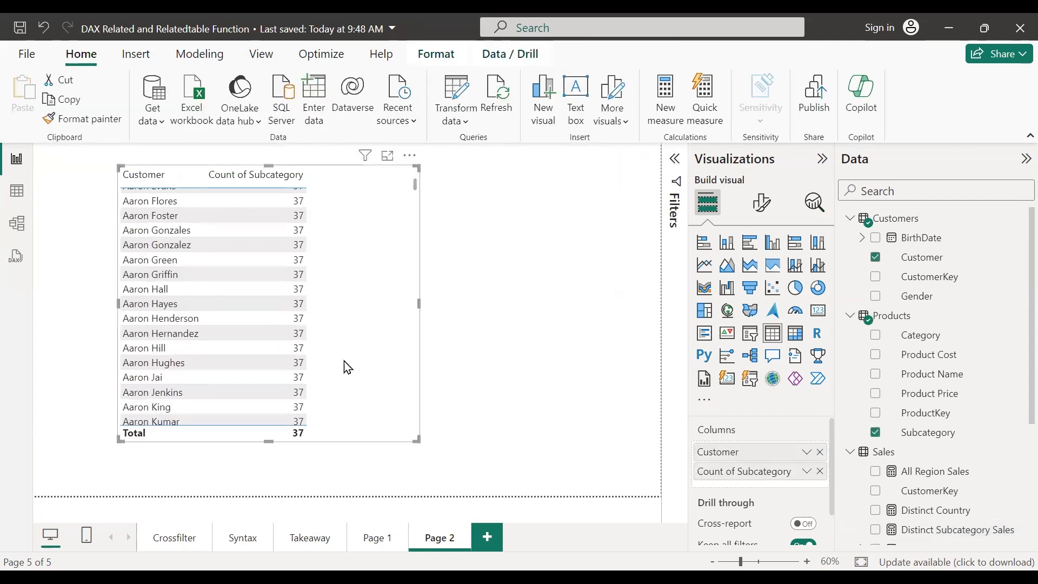
{"action": "scroll", "coordinate": [940, 378], "scroll_direction": "down", "scroll_amount": 4}
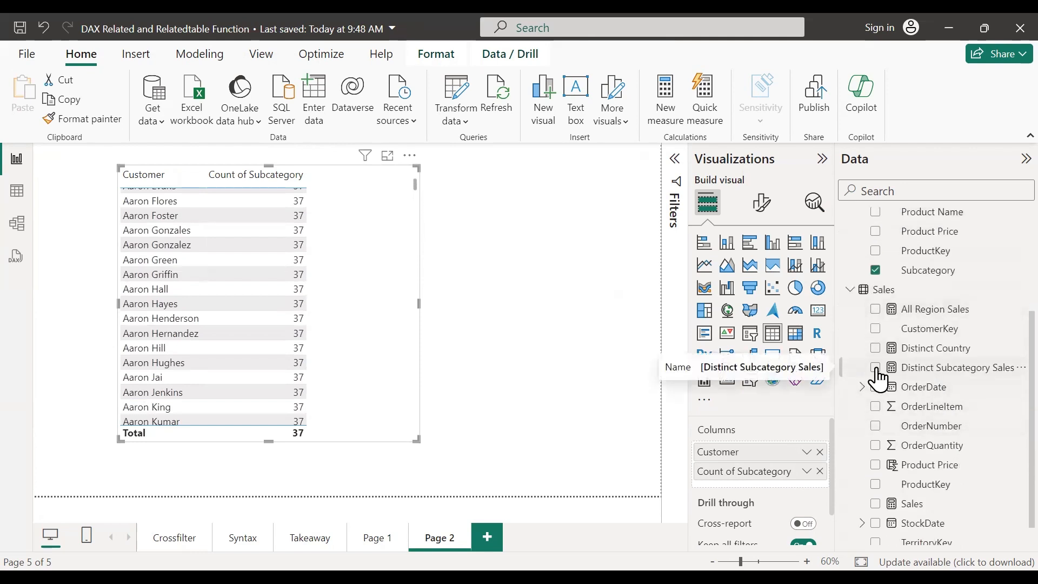
{"action": "left_click", "coordinate": [876, 368]}
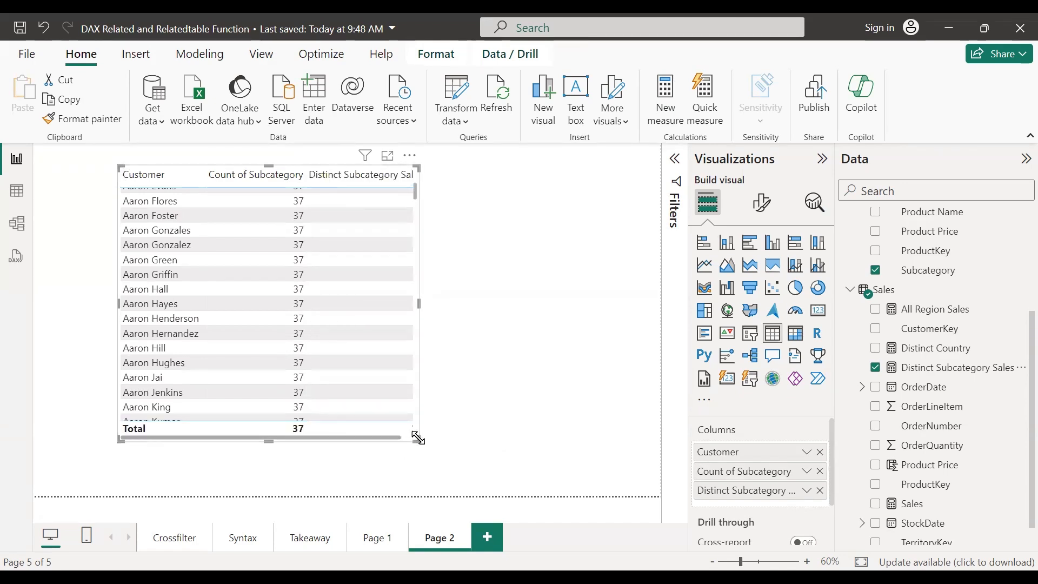
{"action": "left_click_drag", "start_coordinate": [414, 440], "coordinate": [499, 469]}
Step: Sort the customer table by Distinct Subcategory Sales in descending order, and open the Takeaway page
{"action": "scroll", "coordinate": [443, 327], "scroll_direction": "up", "scroll_amount": 5}
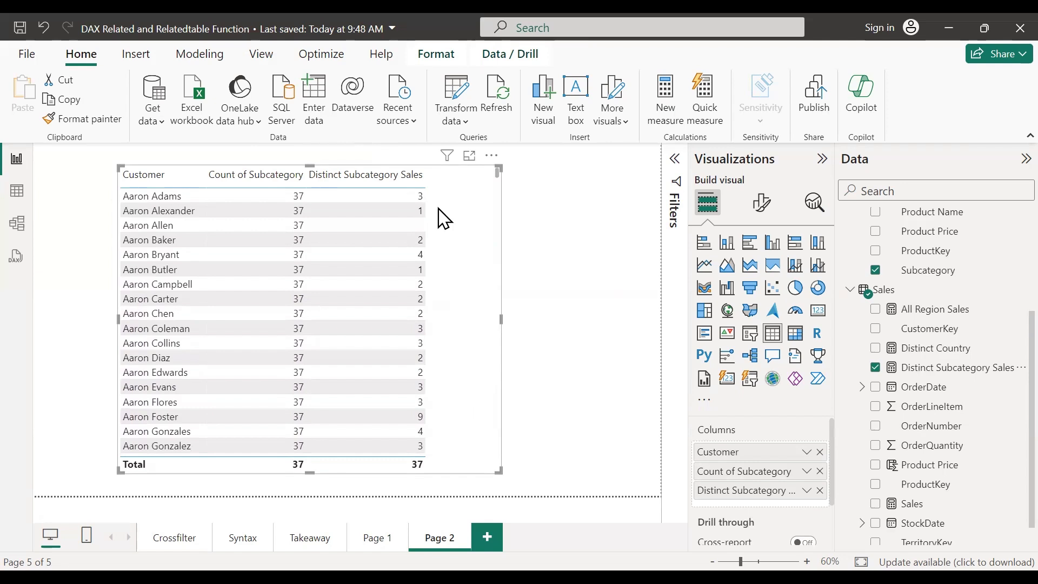
{"action": "left_click", "coordinate": [342, 184]}
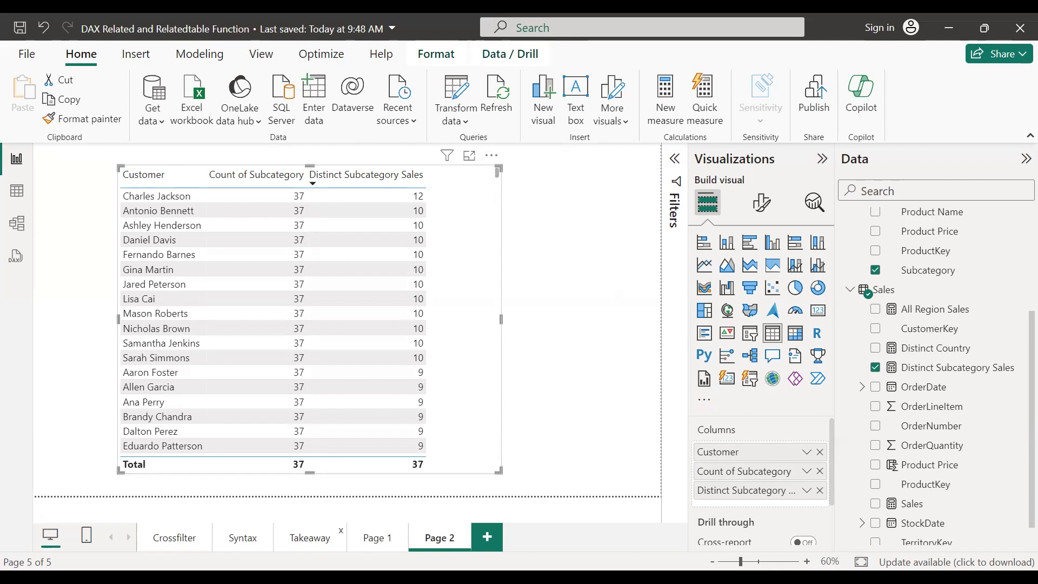
{"action": "left_click", "coordinate": [310, 538]}
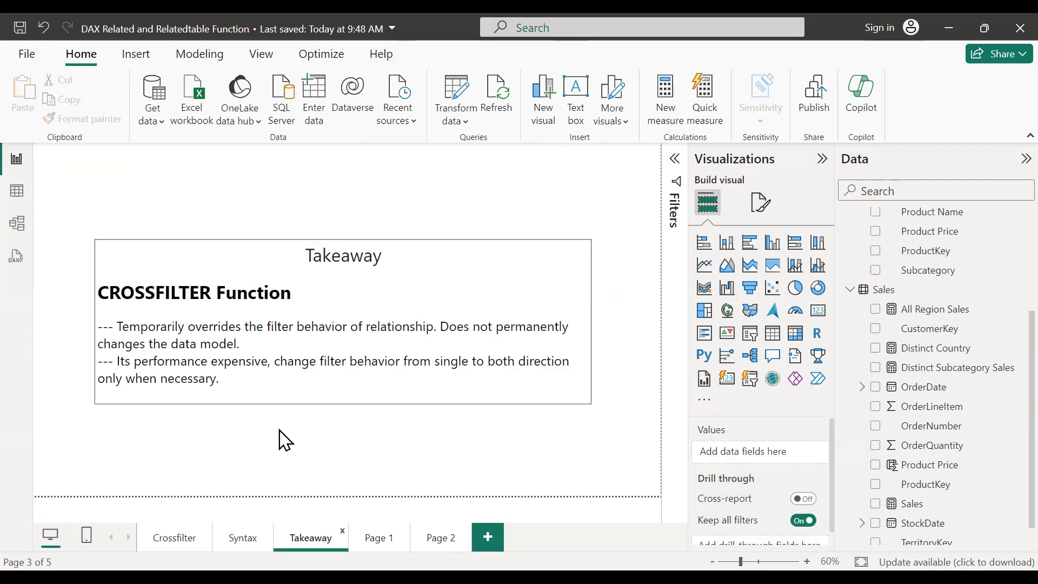